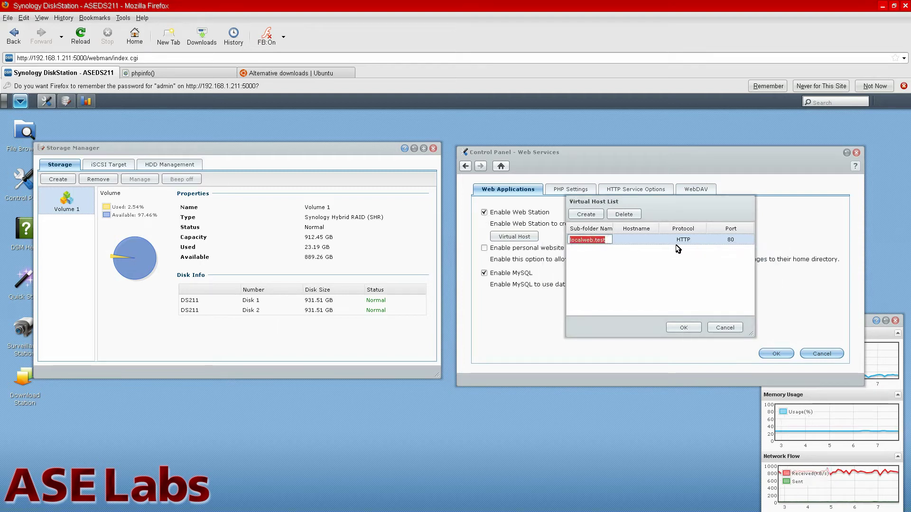
Set the virtual host's sub-folder to pub and hostname to pub.local, then save.
text(pub)
click(648, 239)
text(pub.local)
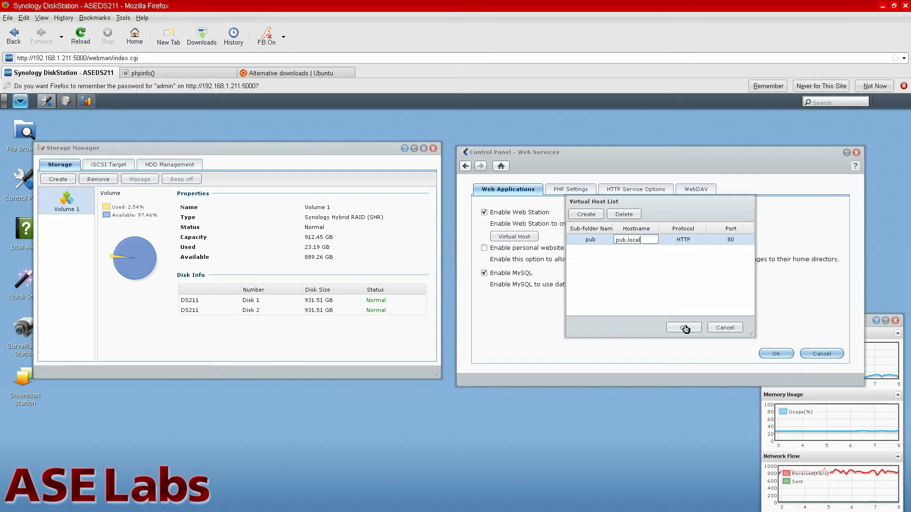
click(685, 328)
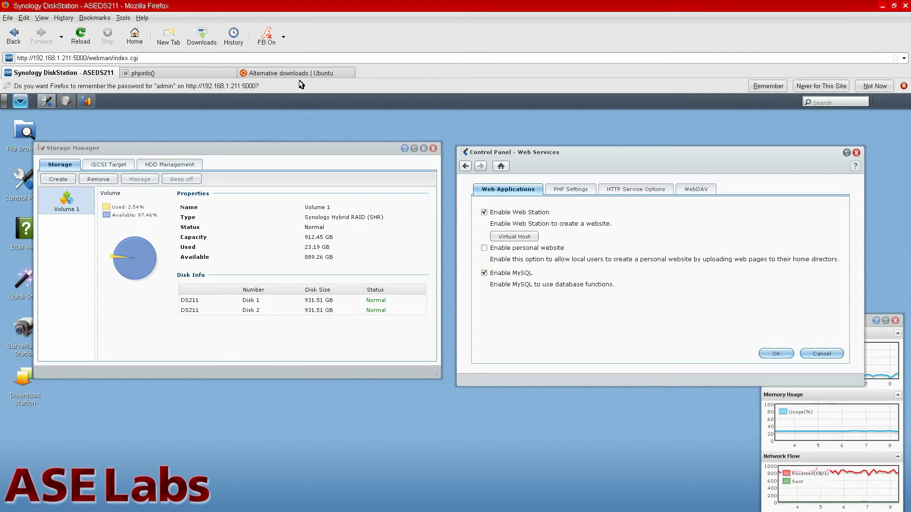
Search the phpinfo page for 'mysql' to confirm MySQL support, then return to DiskStation.
click(183, 76)
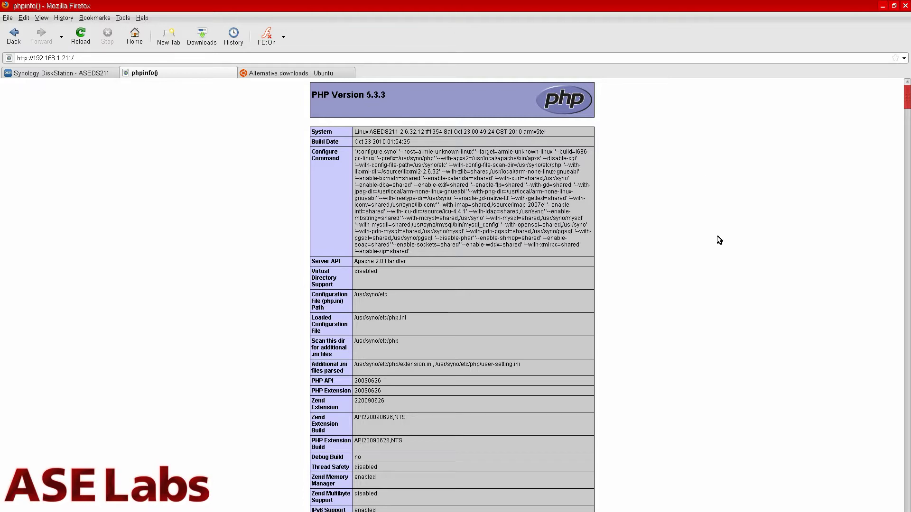
text(mysql)
key(Return)
key(Return)
key(Return)
key(Return)
key(Return)
key(Return)
key(Return)
key(Return)
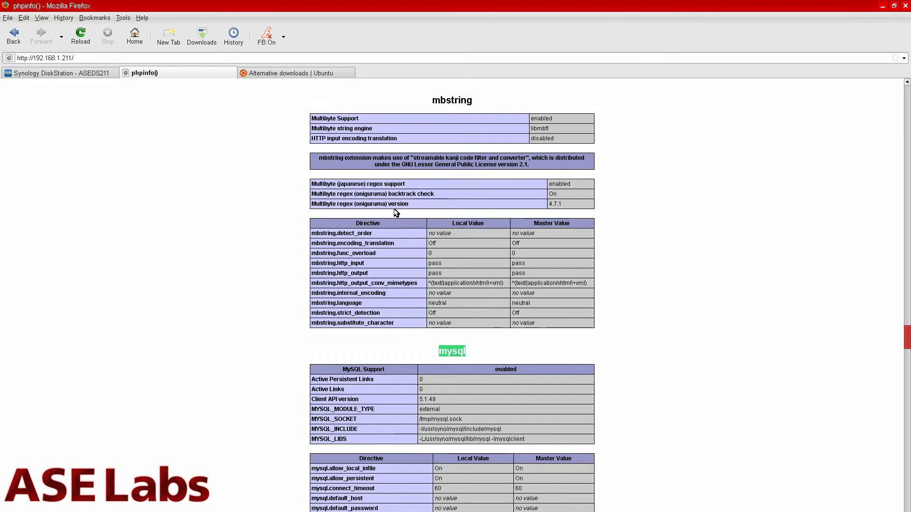
click(84, 74)
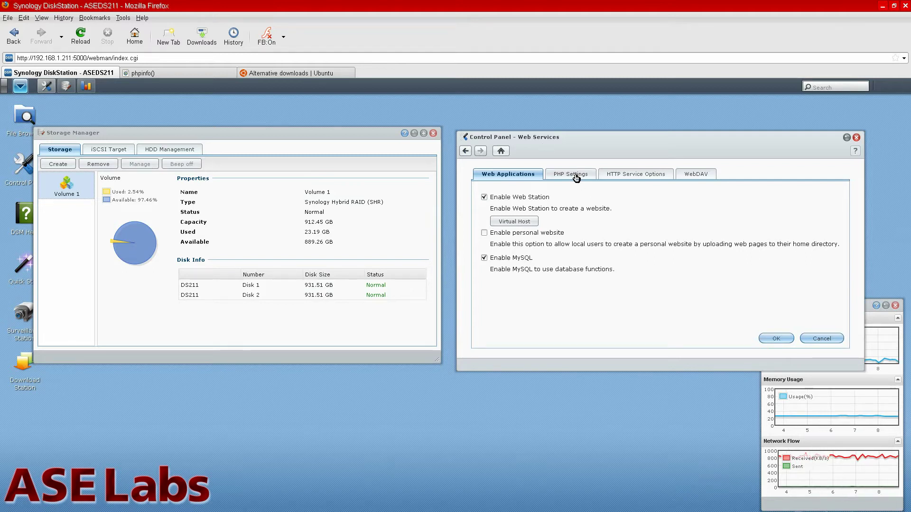
Review the PHP Settings, HTTP Service Options and WebDAV pages before returning to the Control Panel overview.
click(576, 178)
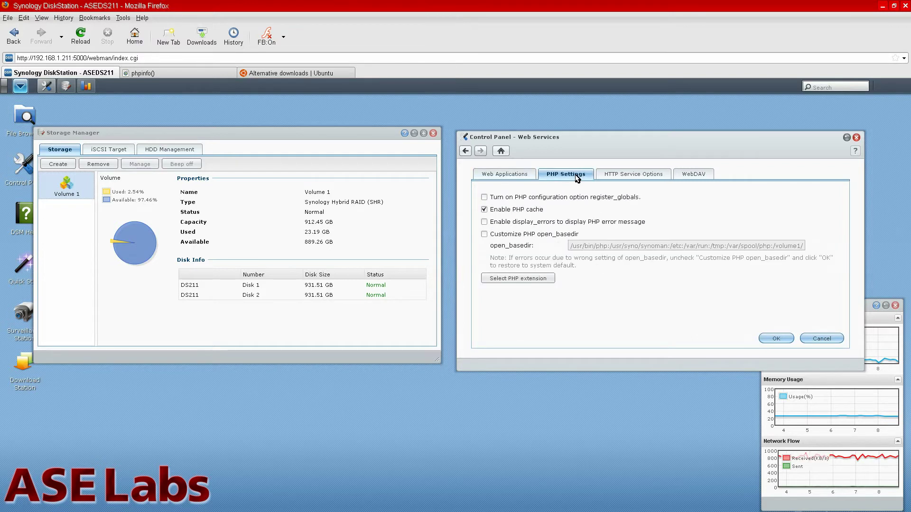
click(635, 176)
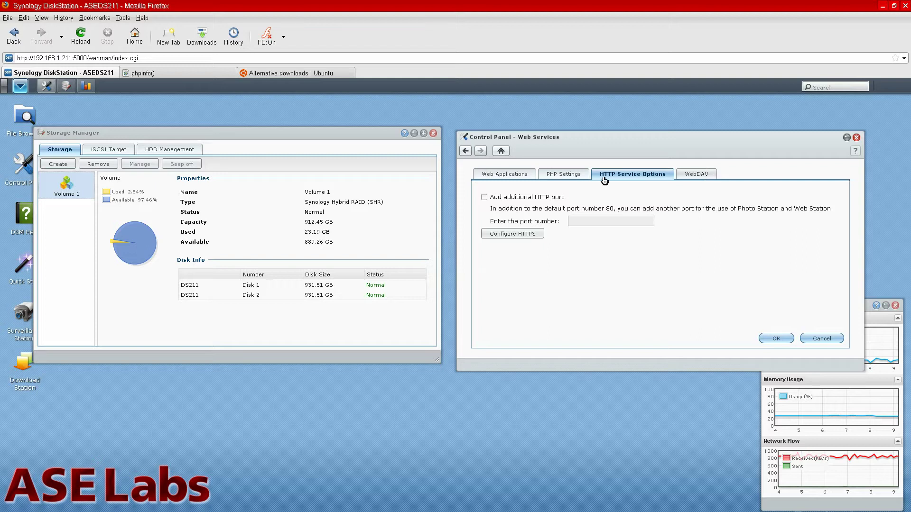
click(707, 174)
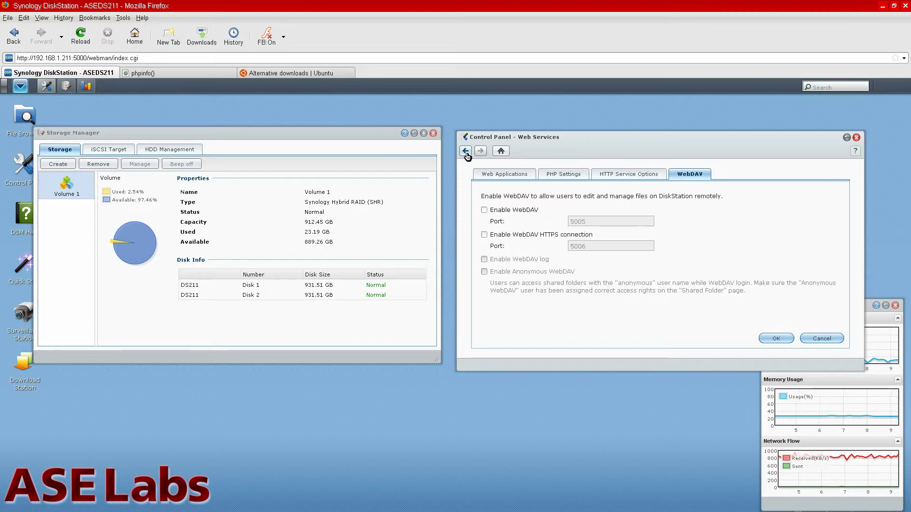
click(466, 151)
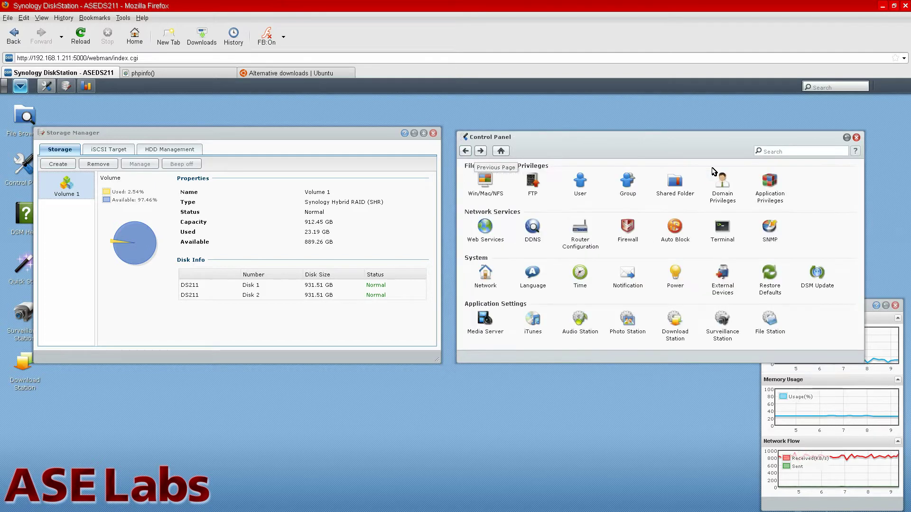
click(532, 230)
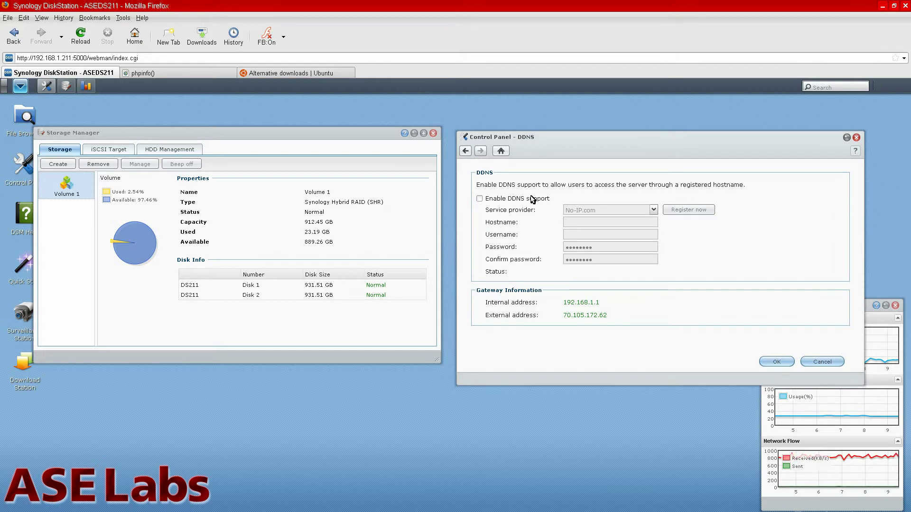
click(479, 199)
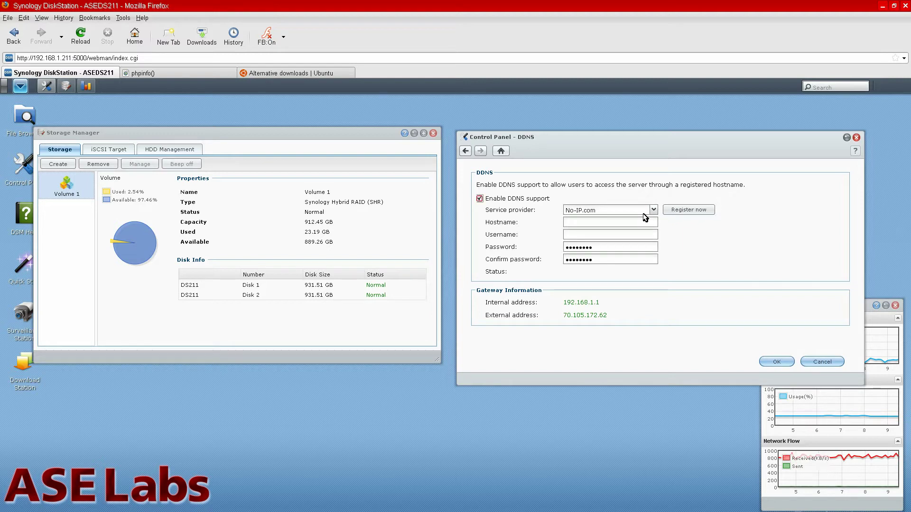
click(653, 212)
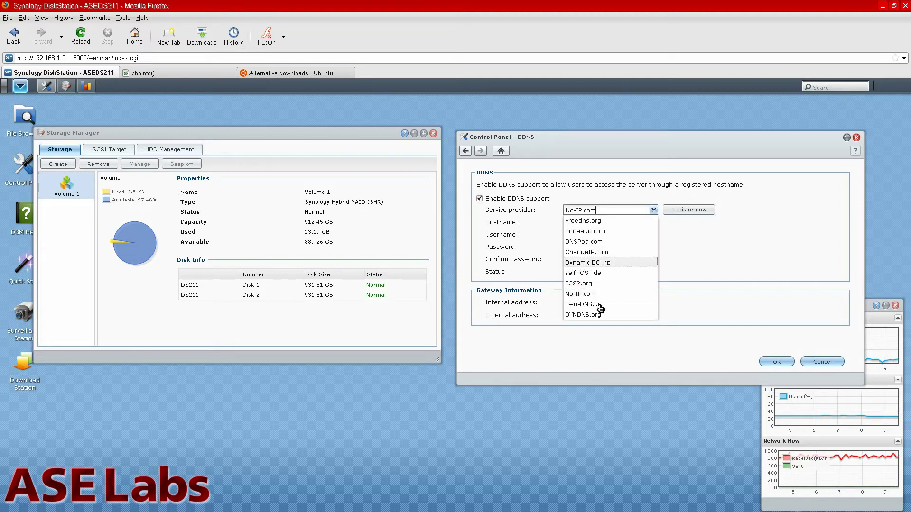
click(480, 199)
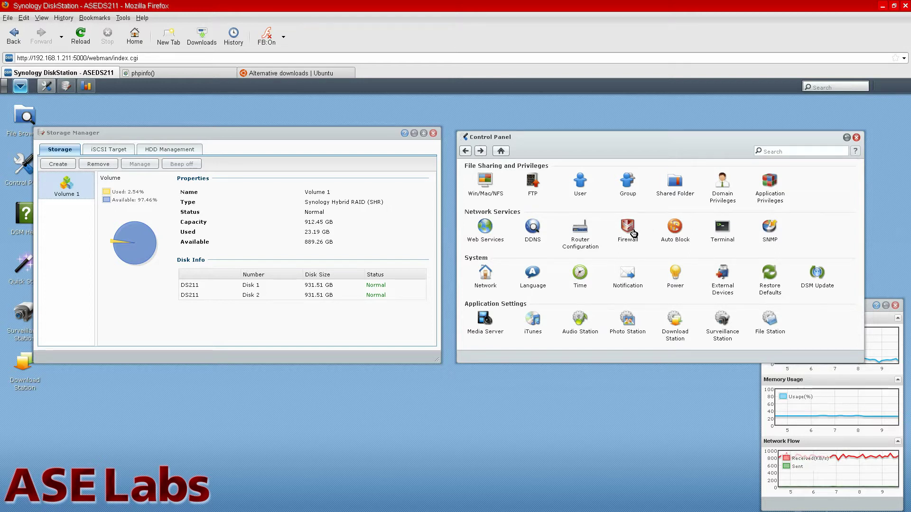
View the Terminal settings with SSH enabled and Telnet disabled, then switch to Konsole.
click(725, 229)
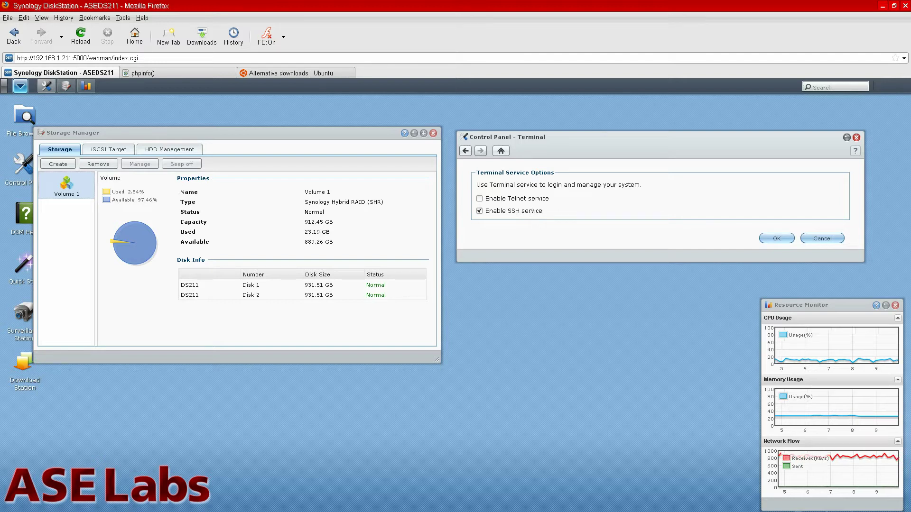
key(alt+Tab)
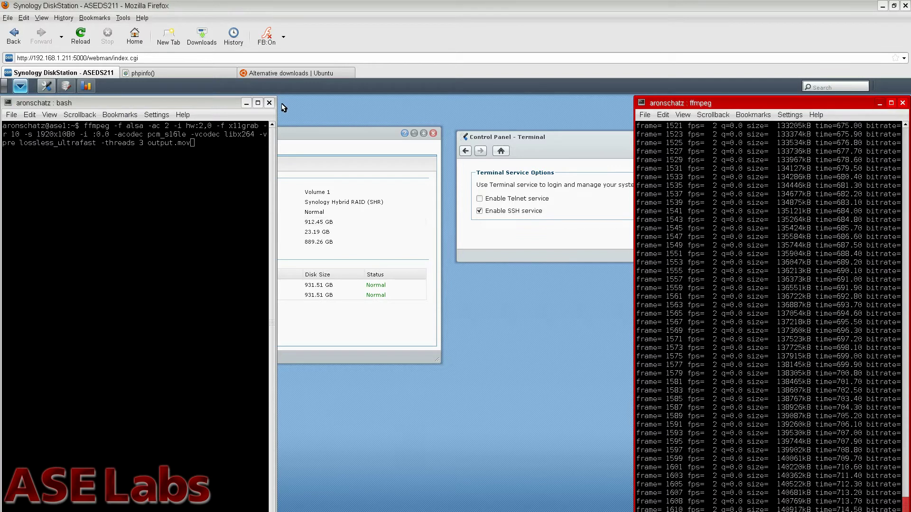
click(188, 104)
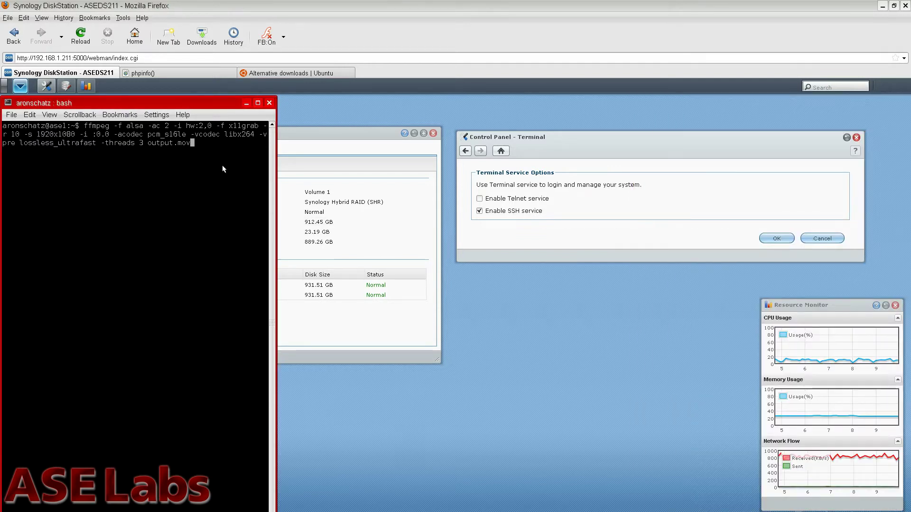
key(ctrl+c)
key(Return)
text(ssh root@192)
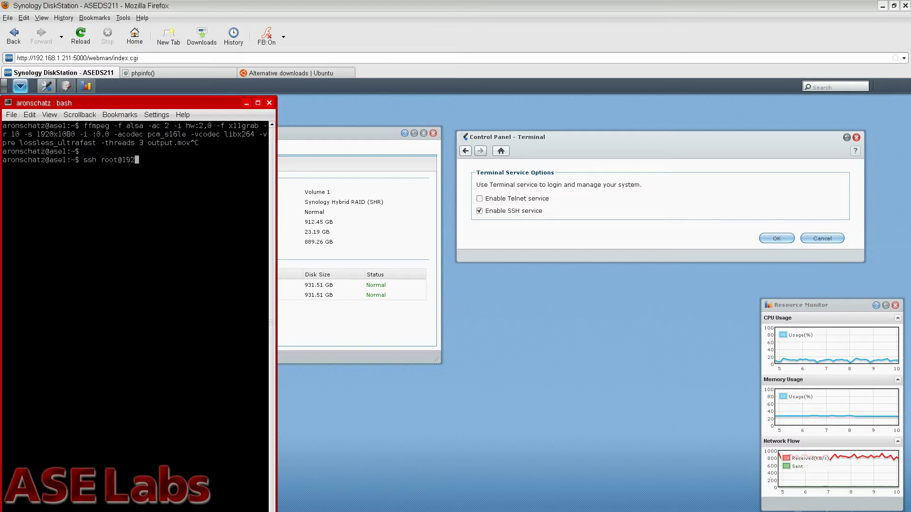
text(.168.1)
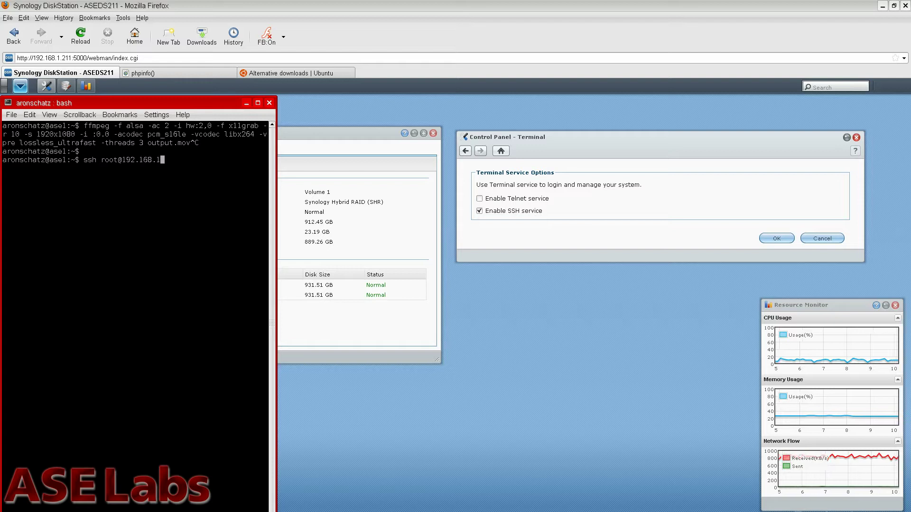
text(.211)
key(Return)
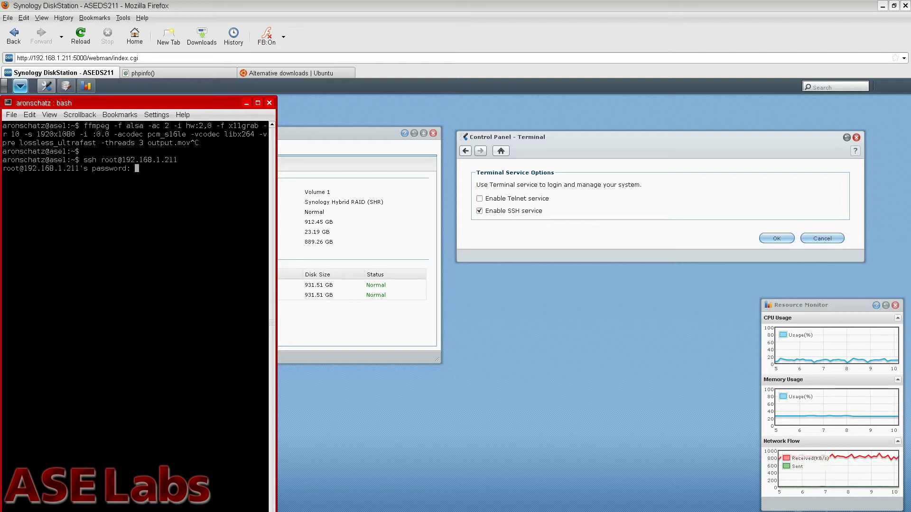
key(Return)
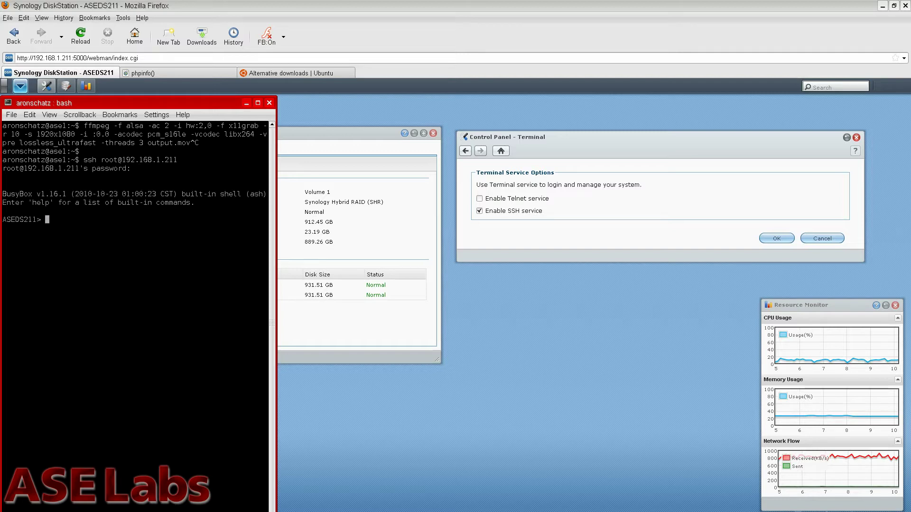
Run uname -a on the DiskStation to show Linux 2.6.32.12, then exit the session.
text(uname -a)
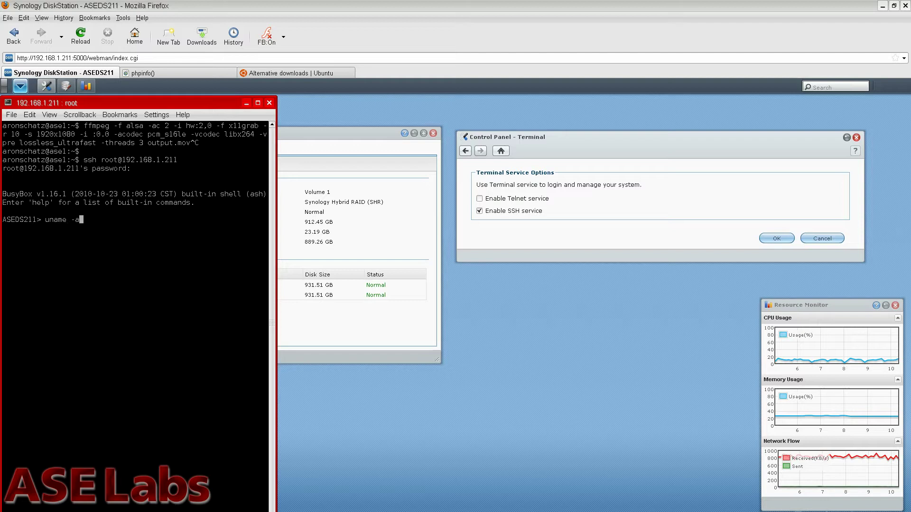
key(Return)
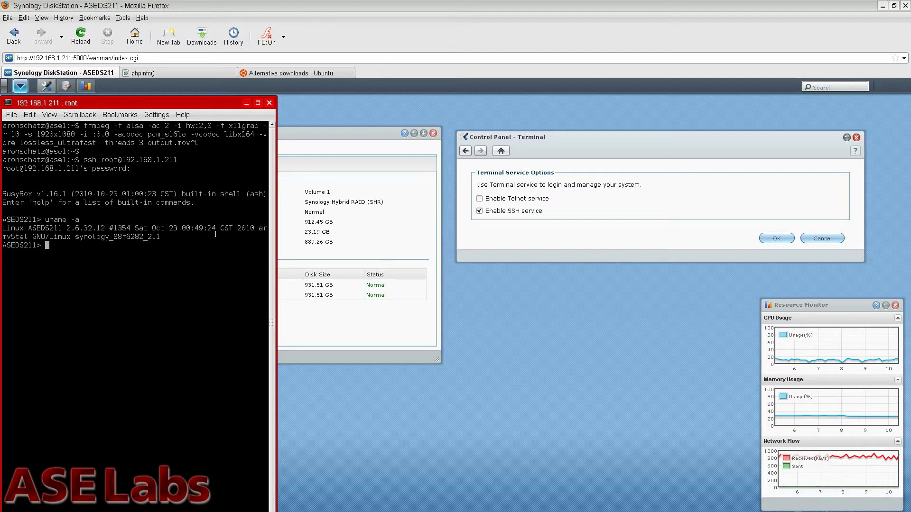
text(exit)
key(Return)
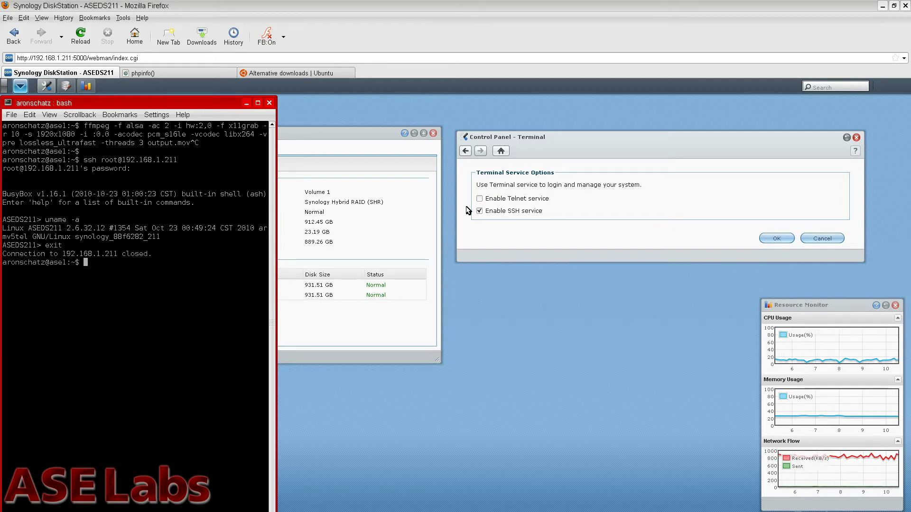
Check the DSM Update page showing DSM 3.0-1354, then return to the Control Panel overview.
click(501, 151)
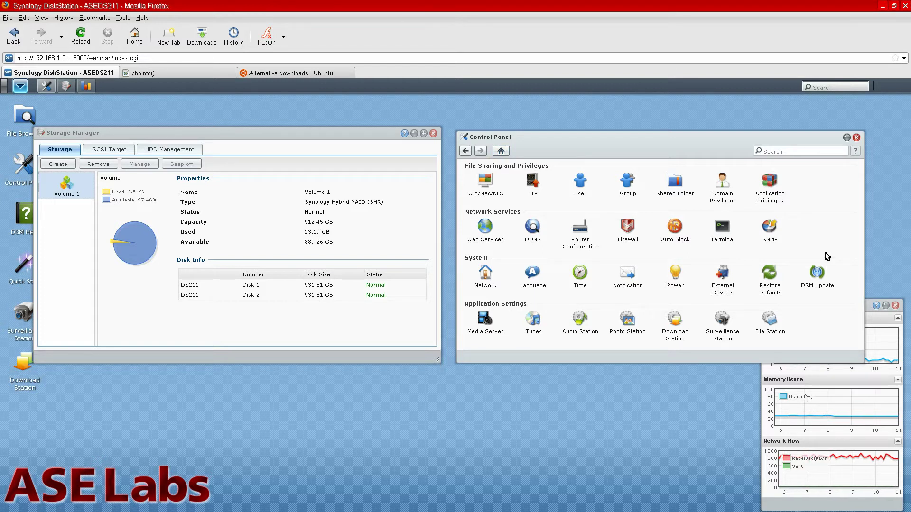
click(821, 274)
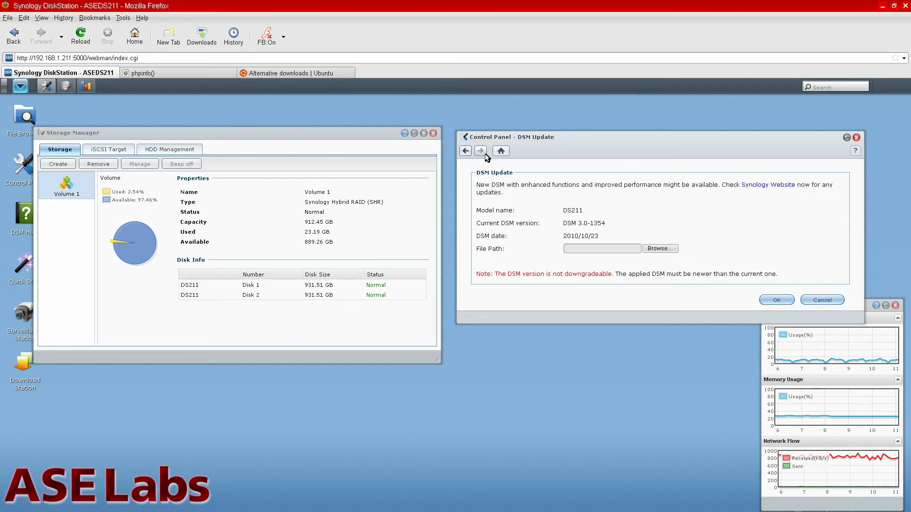
click(467, 151)
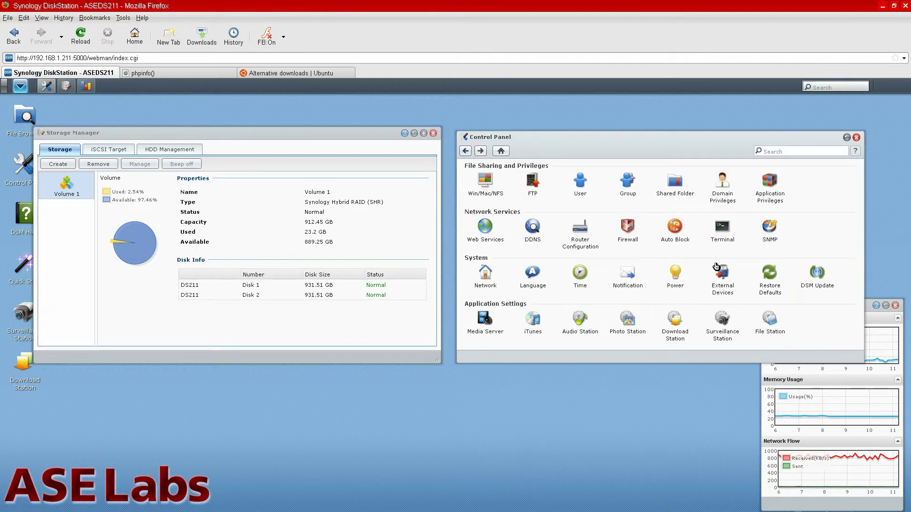
Open Network settings and inspect the server name and IP address fields without changing them.
click(484, 274)
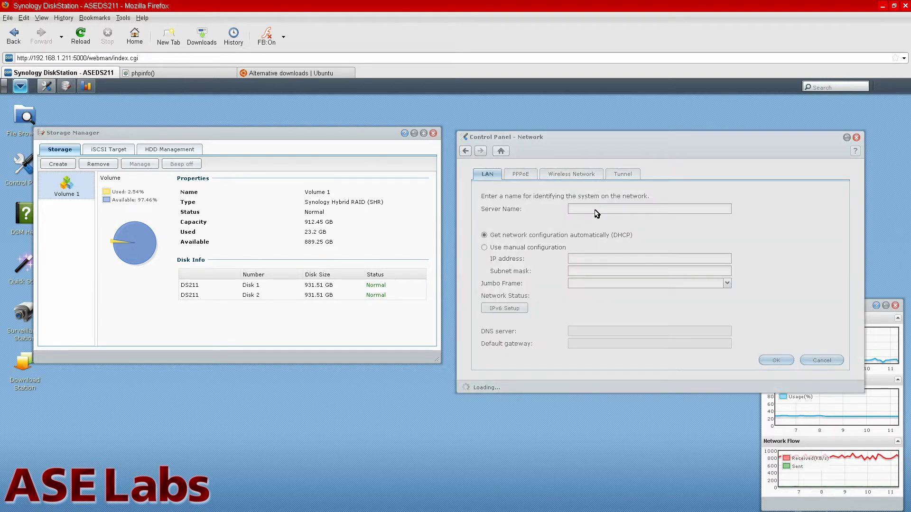
click(676, 209)
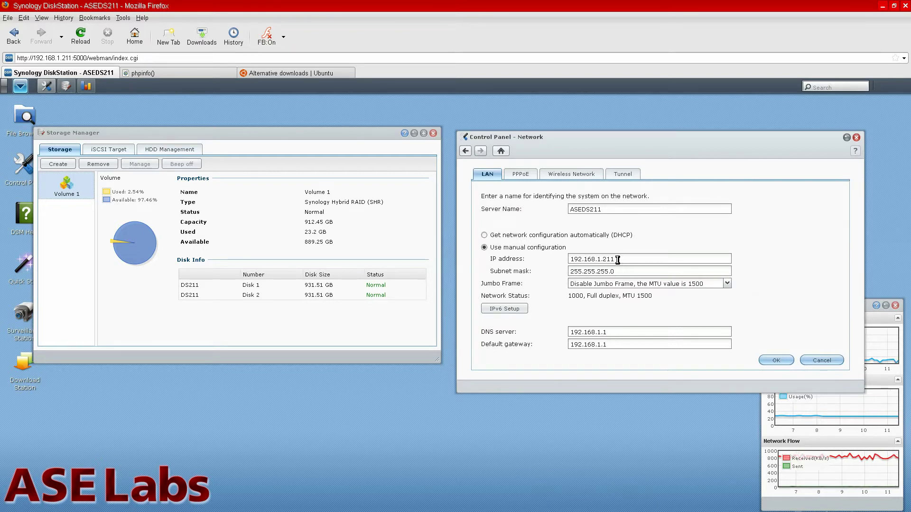
key(Tab)
key(Tab)
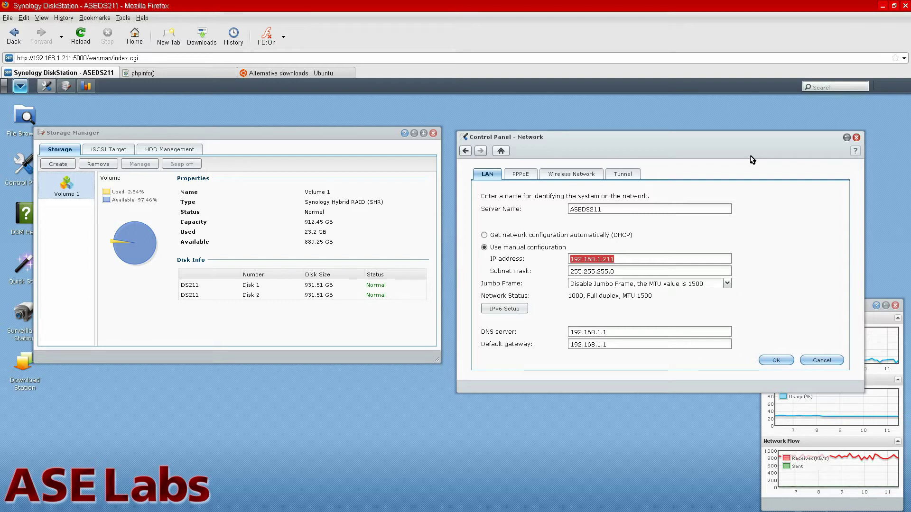
click(630, 344)
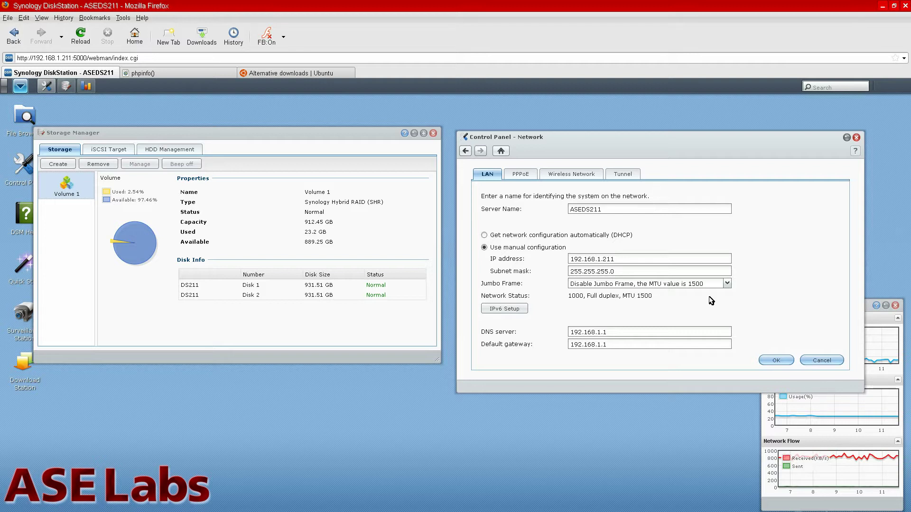
Check the jumbo frame MTU choices and view the Wireless and Tunnel pages, leaving everything unchanged.
click(727, 284)
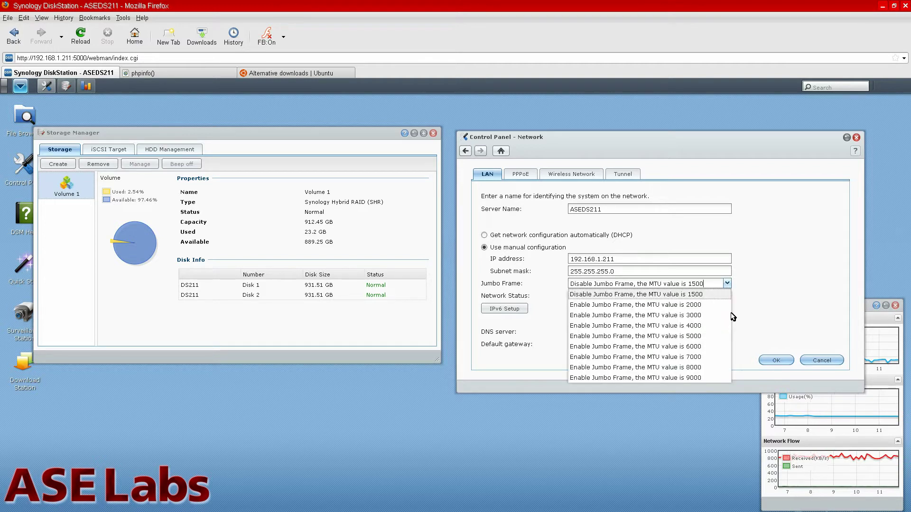
click(599, 183)
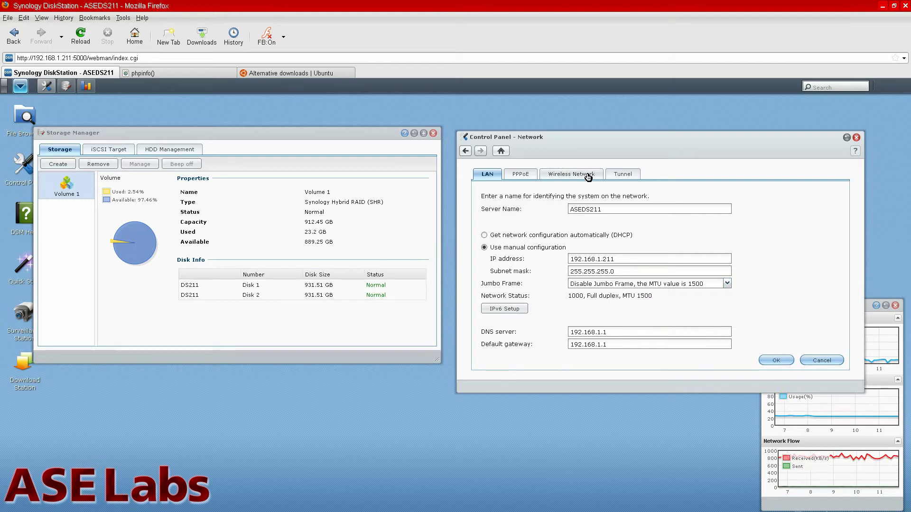
click(588, 175)
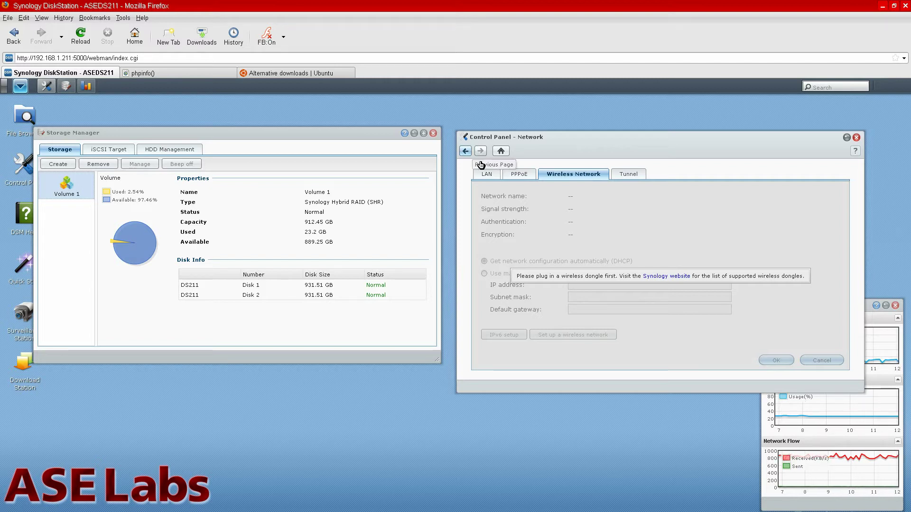
click(635, 177)
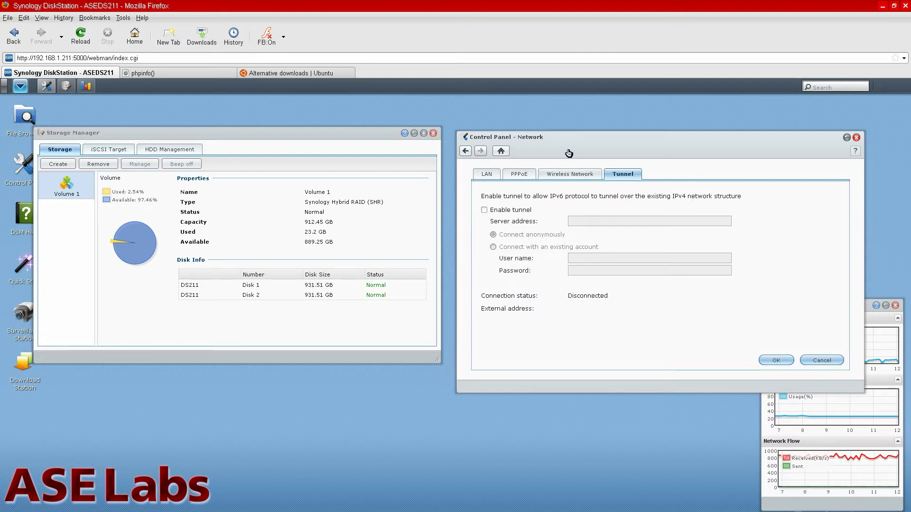
click(466, 152)
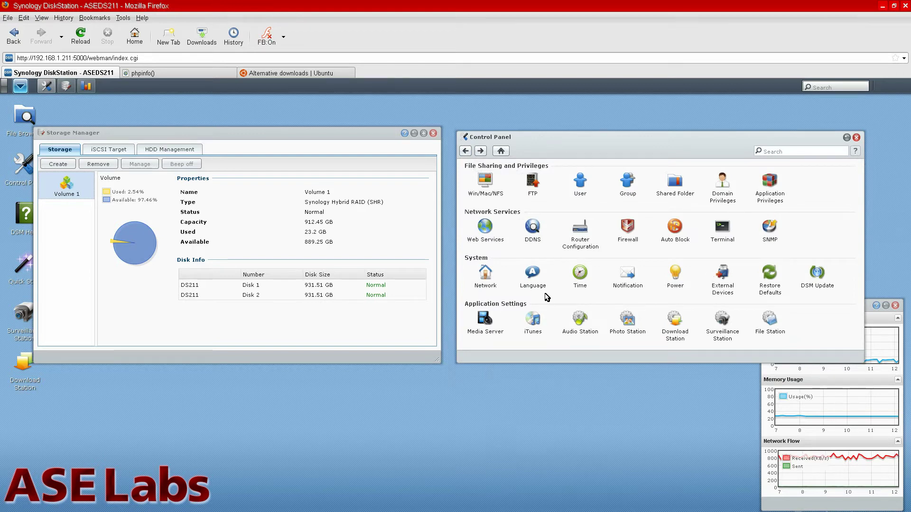
Check the Download Station service settings, then launch Download Station from the main menu's second page.
click(674, 319)
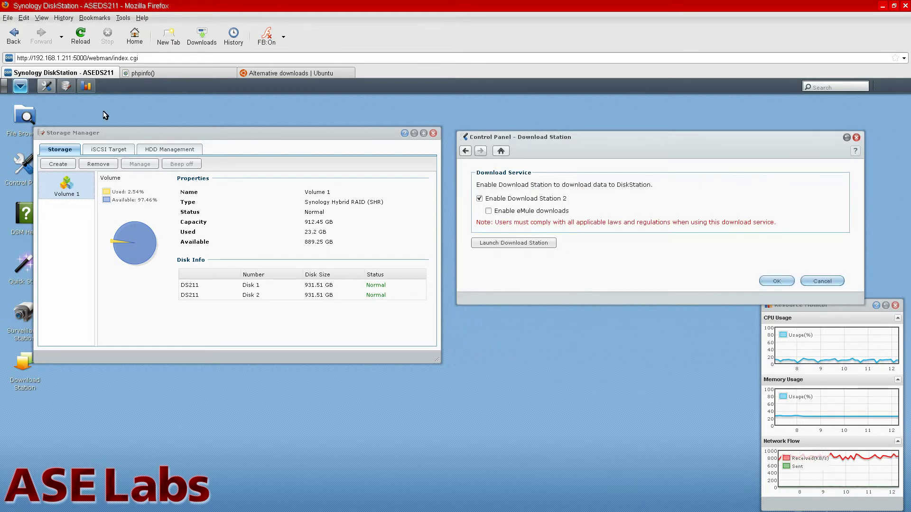
click(16, 86)
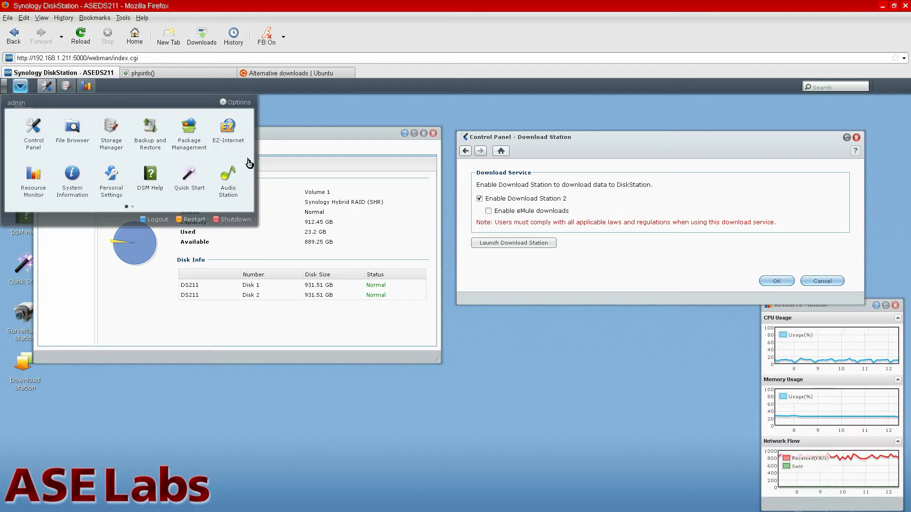
click(249, 163)
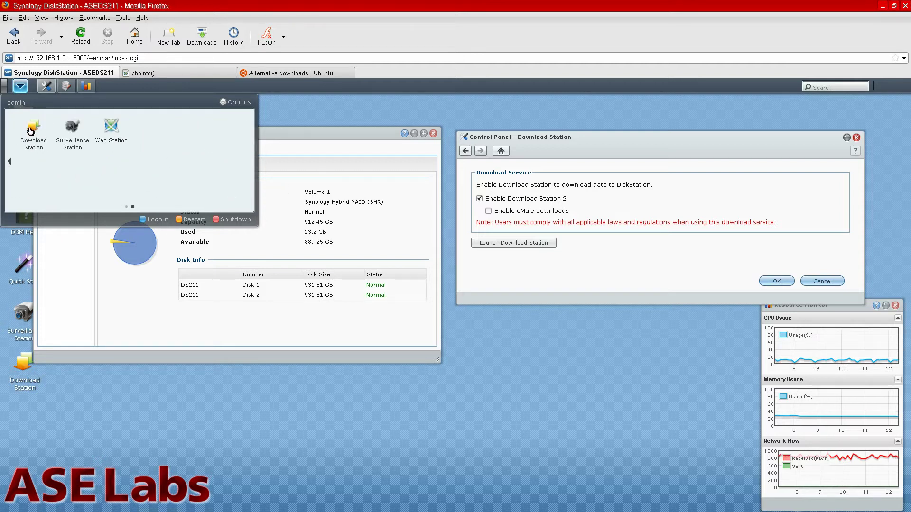
click(29, 131)
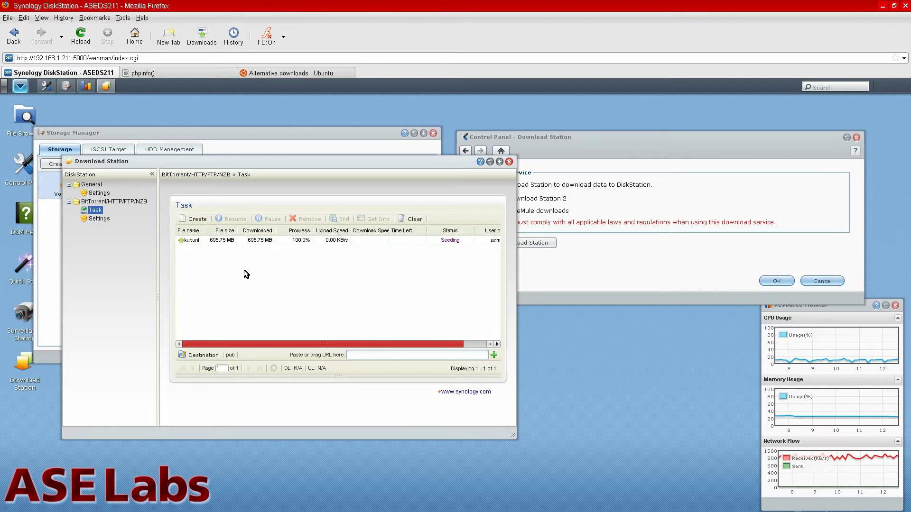
Copy the ubuntu-10.10-desktop-i386.iso.torrent link address from the Ubuntu alternative downloads page.
click(331, 75)
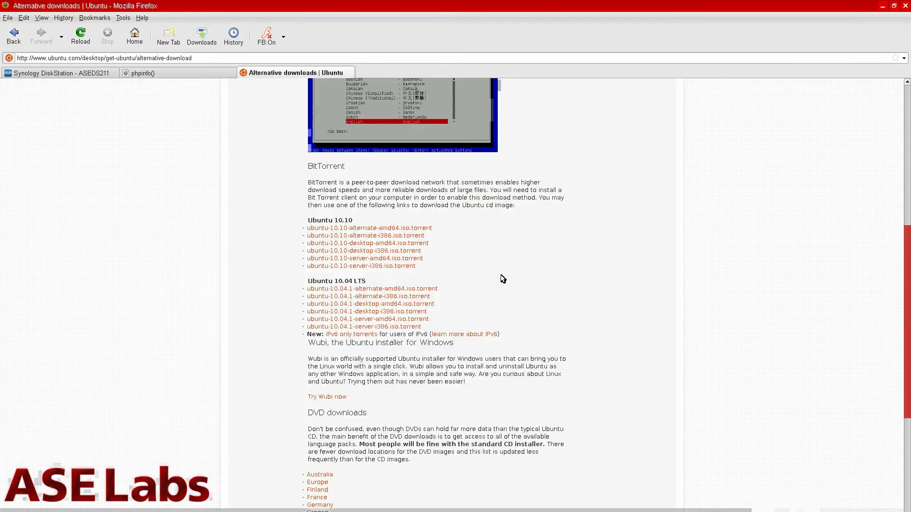
right_click(398, 253)
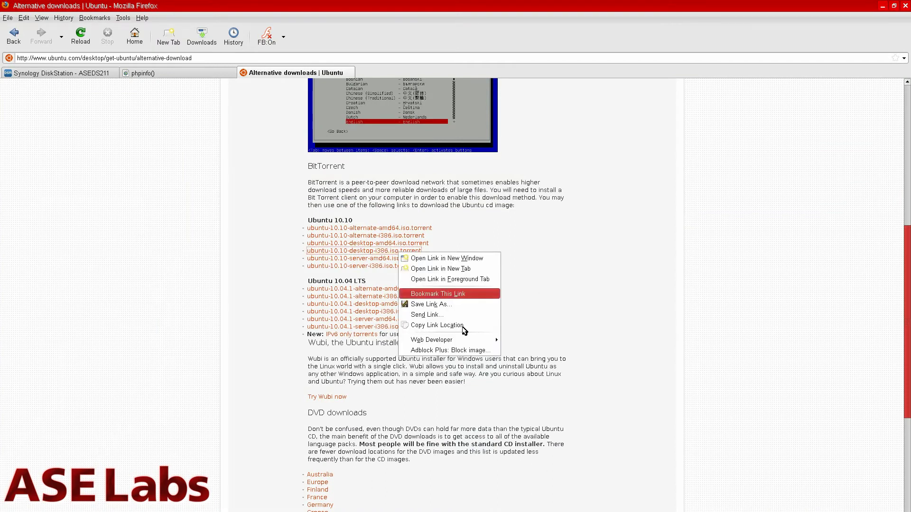
click(437, 324)
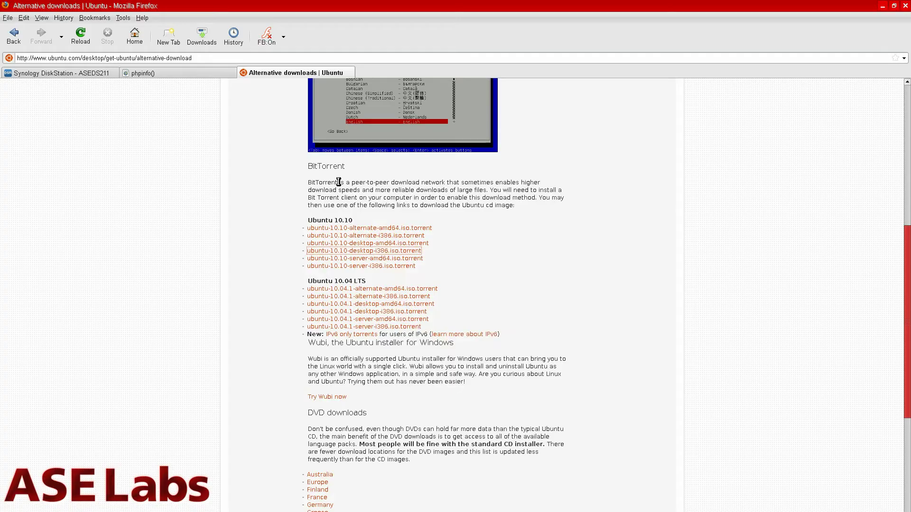
Paste the copied Ubuntu torrent URL into Download Station and add it as a new task.
click(106, 73)
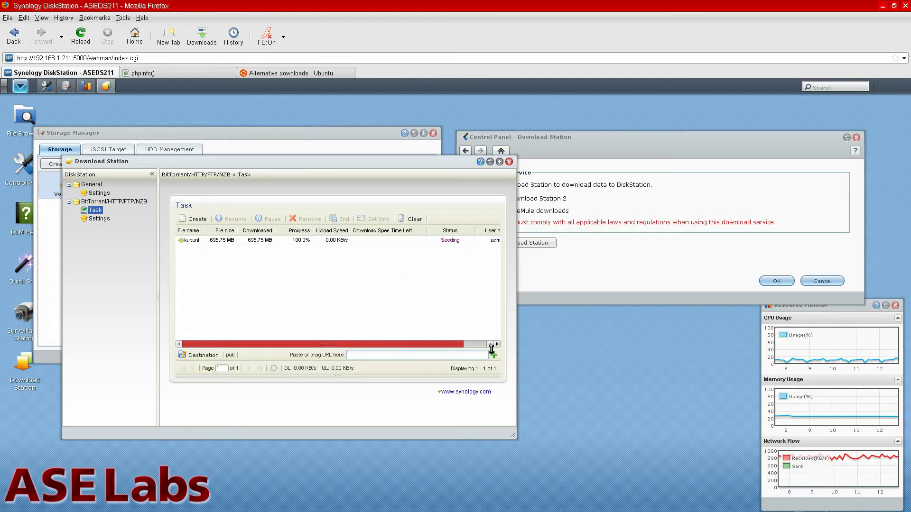
text(http://releases.ubuntu.com/maverick/ubuntu-10.10-desktop-i386.iso.torrent)
click(494, 355)
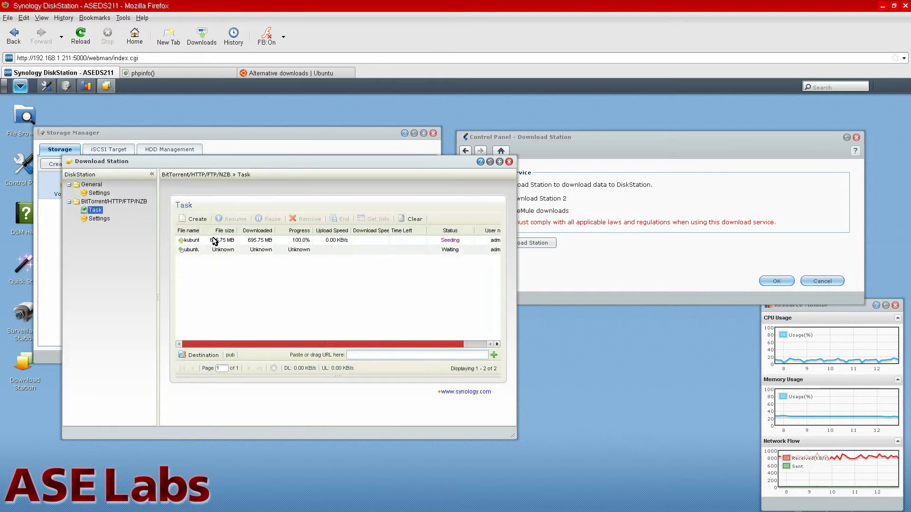
Widen the File name column and select the new ubuntu-10.10-desktop-i386.iso task.
drag(199, 230, 287, 266)
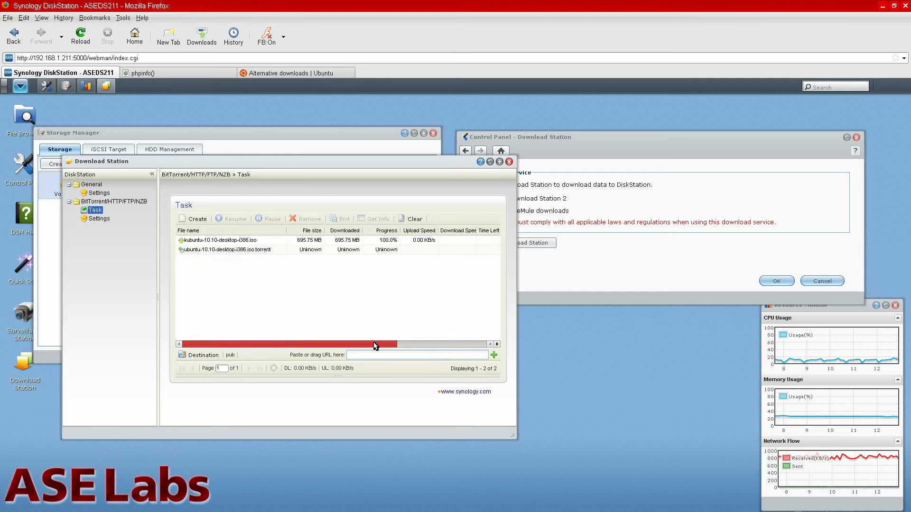
click(447, 350)
drag(404, 345, 341, 343)
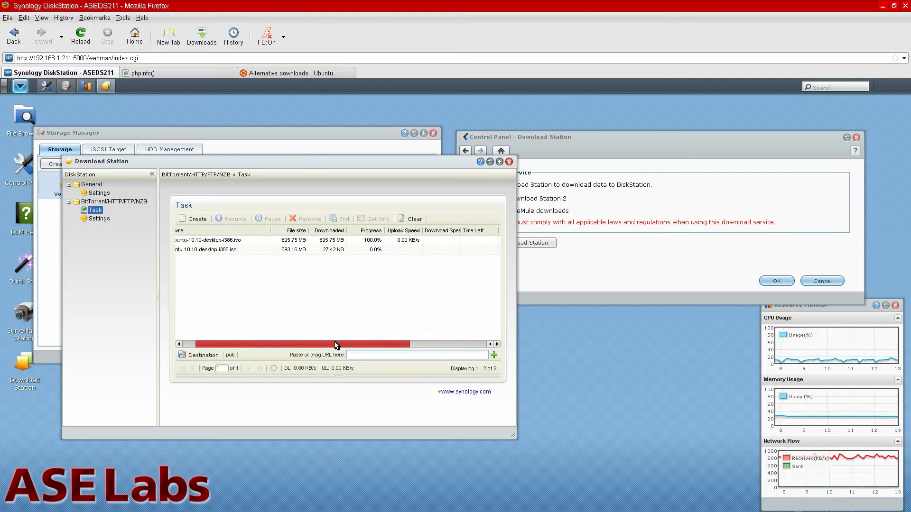
click(283, 252)
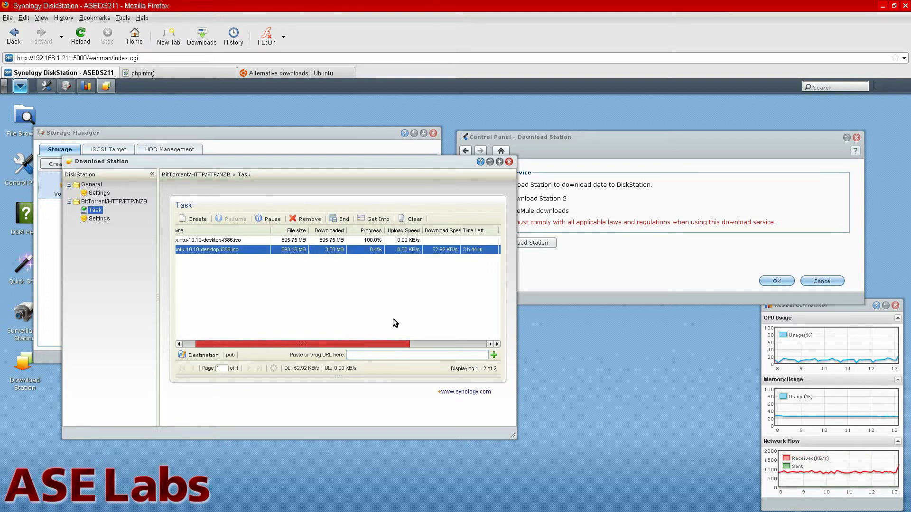
drag(383, 344, 349, 346)
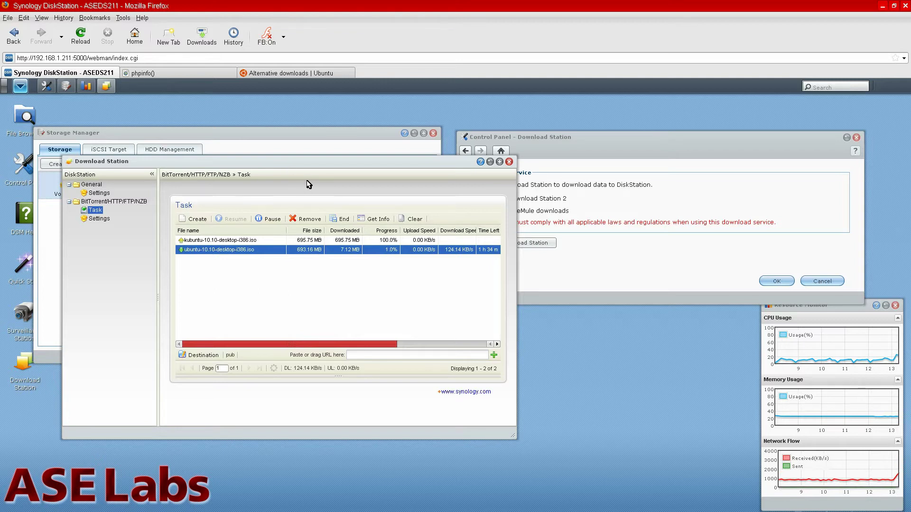
click(509, 162)
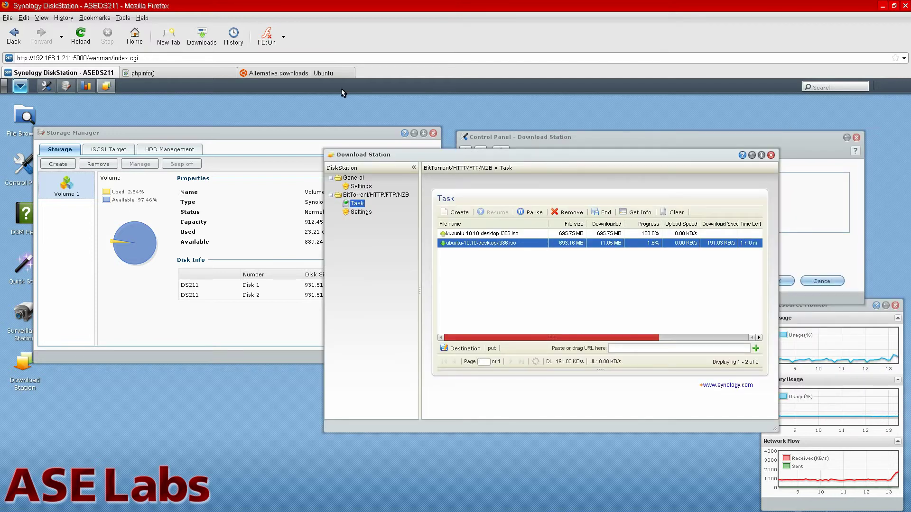
Launch Surveillance Station from the main menu's second page and check the SkyIP camera's live view.
click(22, 87)
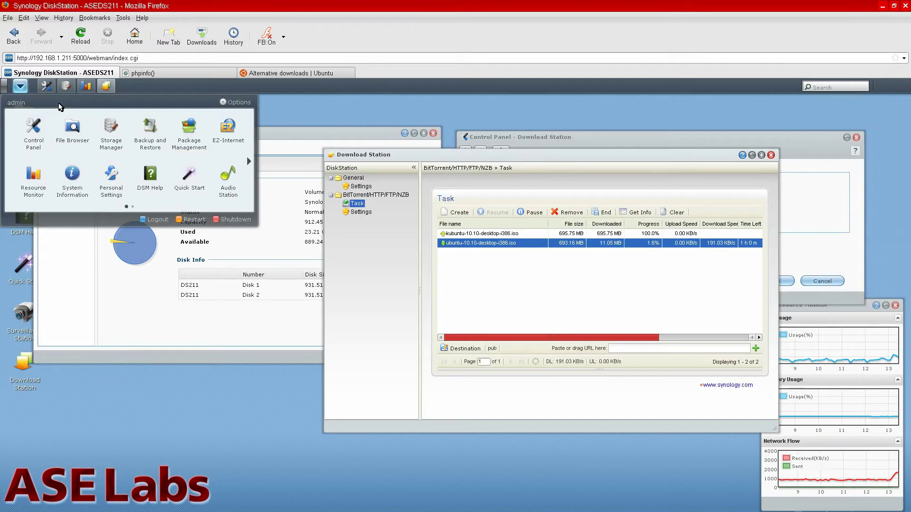
scroll(165, 182, down, 1)
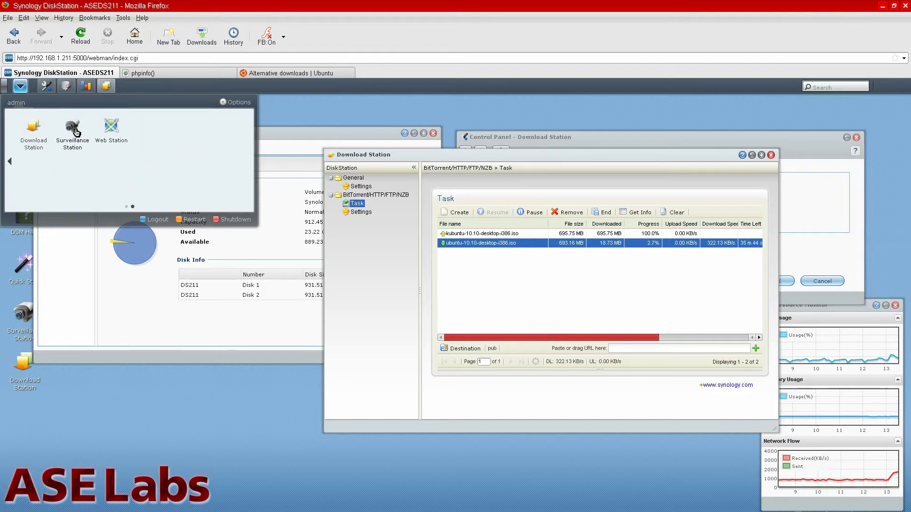
click(76, 132)
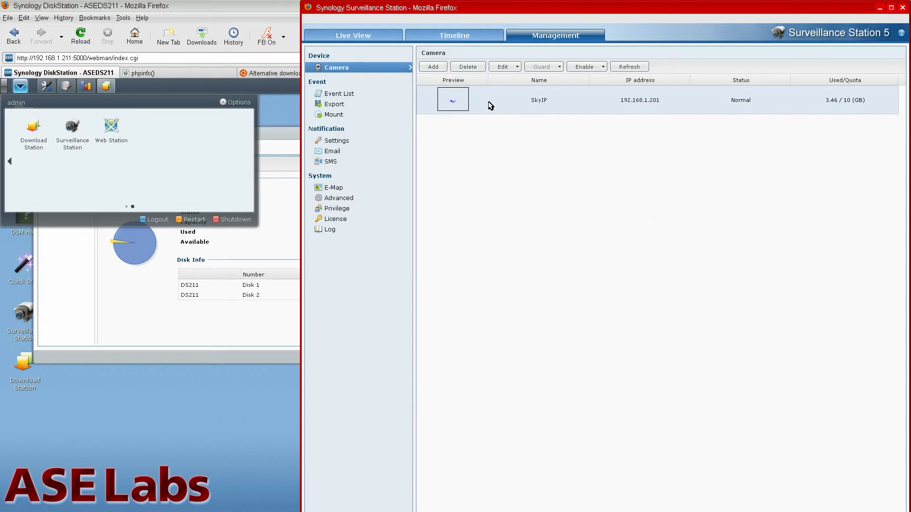
click(353, 35)
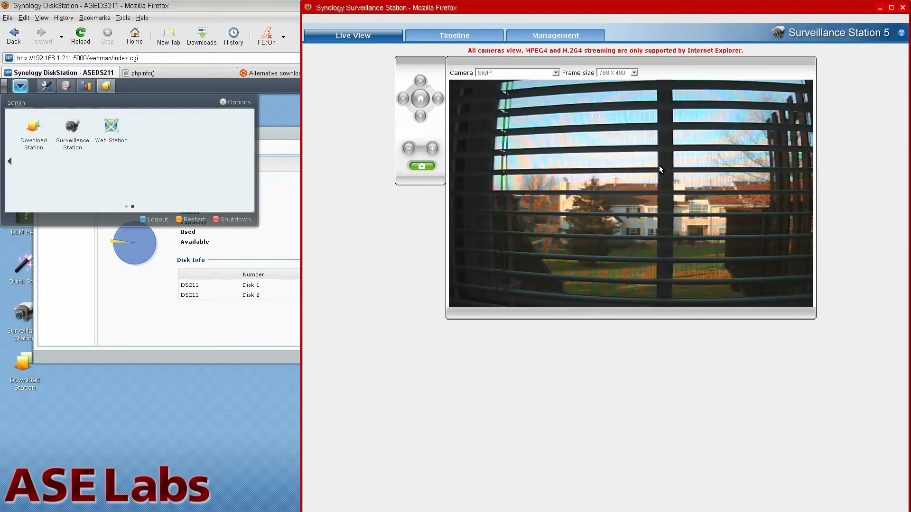
click(541, 35)
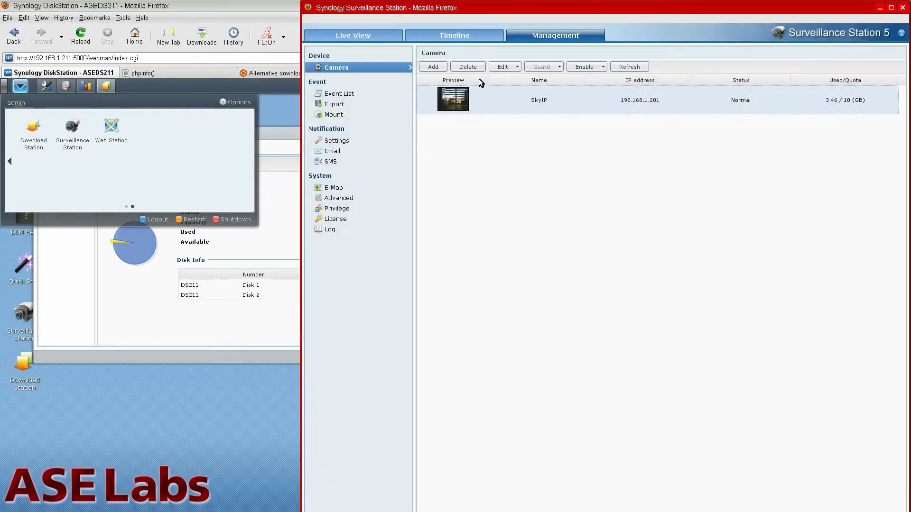
Review the SkyIP camera's motion detection settings and detection area, then close the dialog.
click(511, 68)
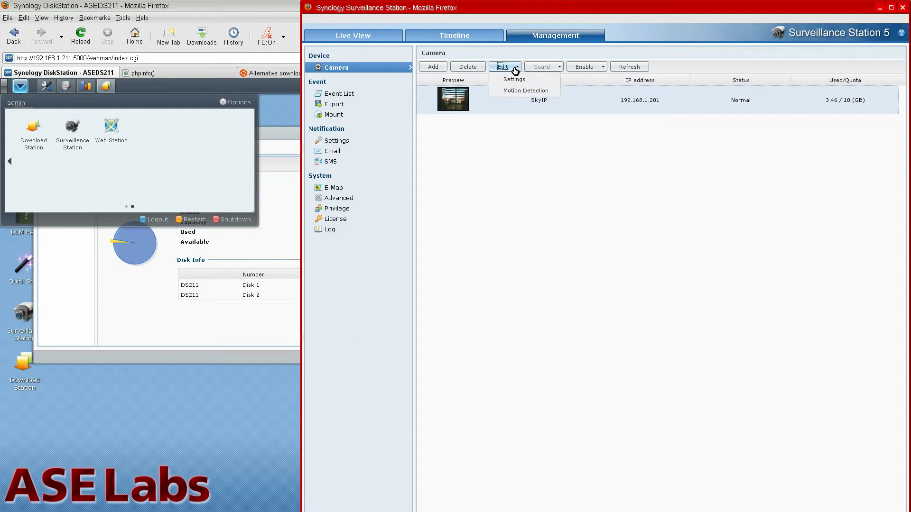
click(524, 91)
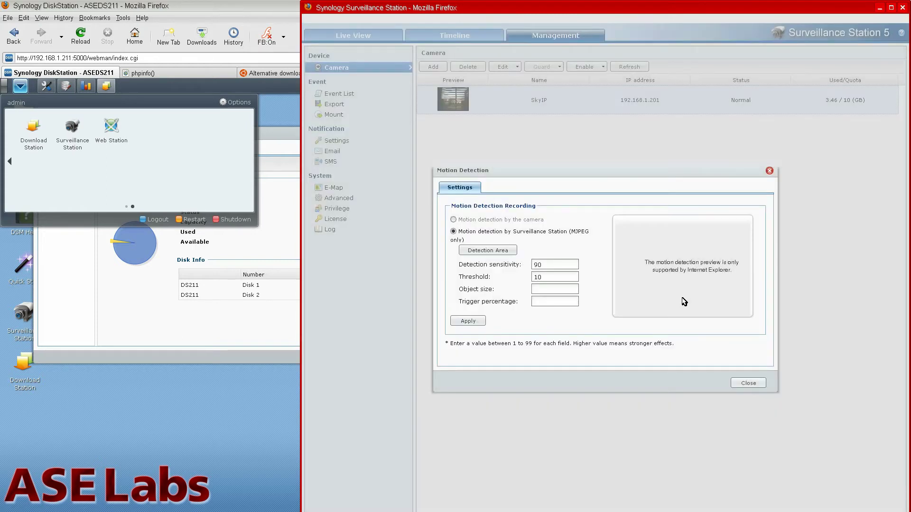
click(493, 251)
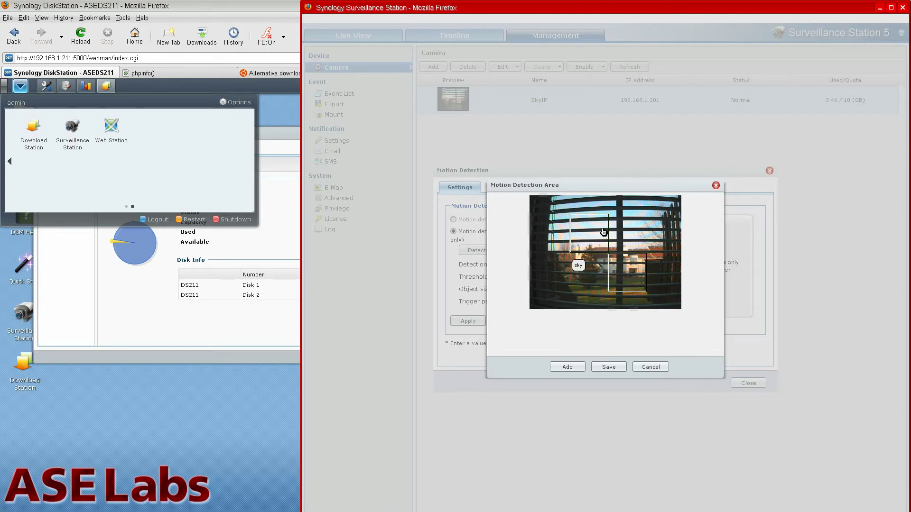
click(651, 369)
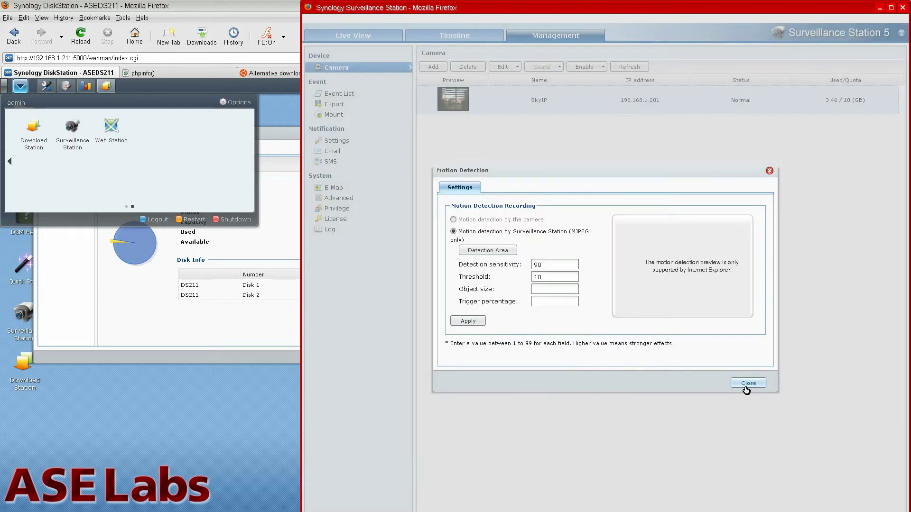
click(748, 384)
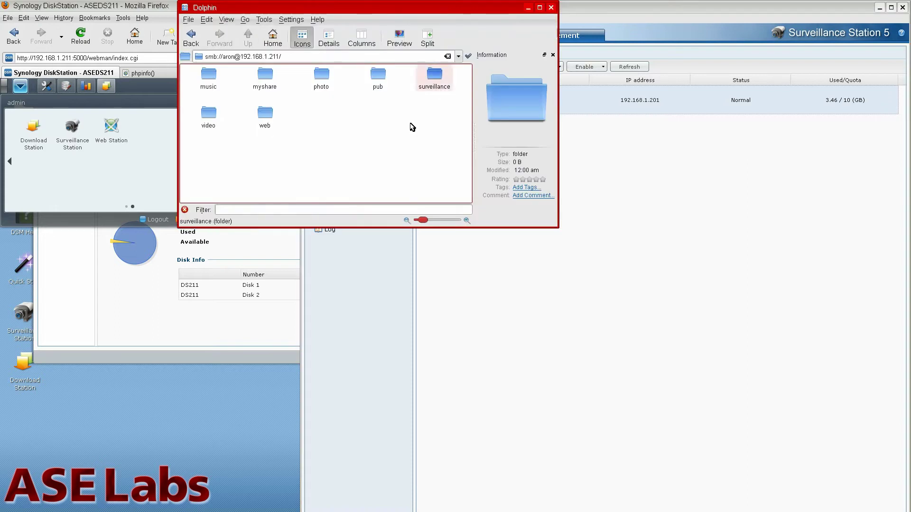
Open the surveillance share in Dolphin, logging in as user admin with the account password.
click(434, 76)
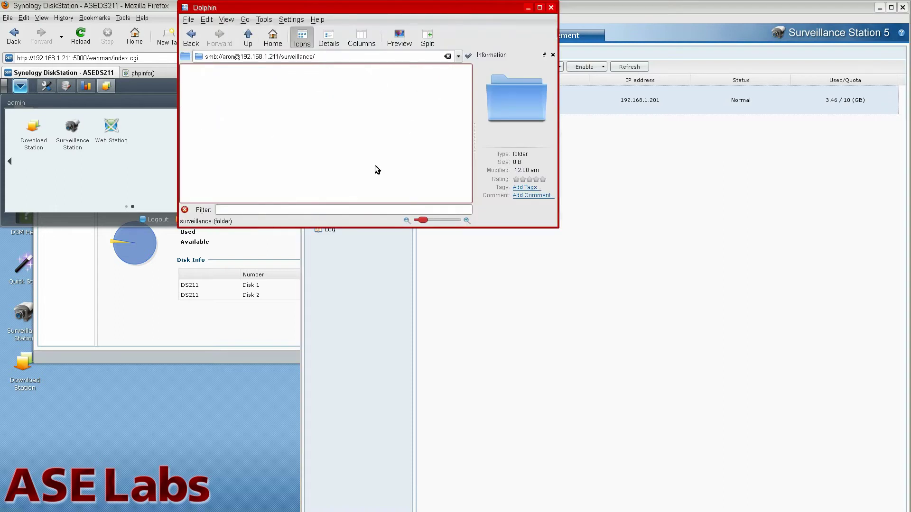
click(233, 57)
key(BackSpace)
key(BackSpace)
key(BackSpace)
text(dmin)
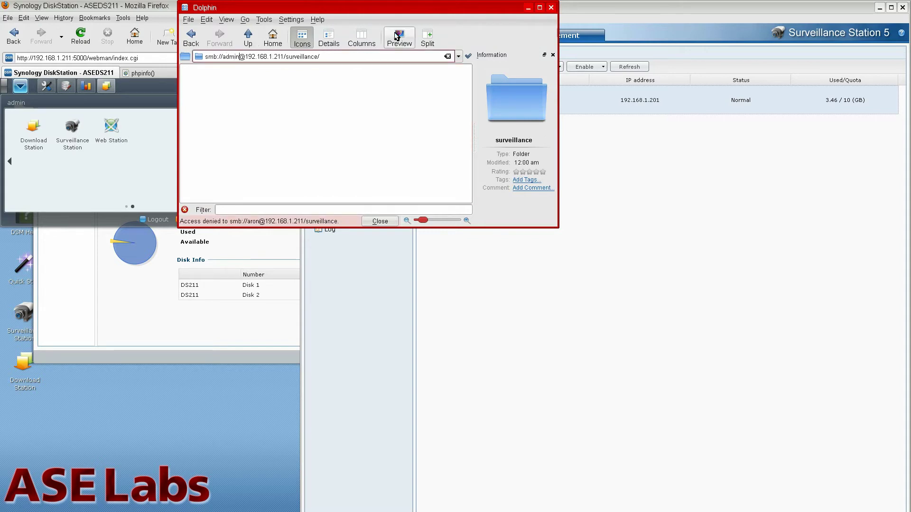
key(Return)
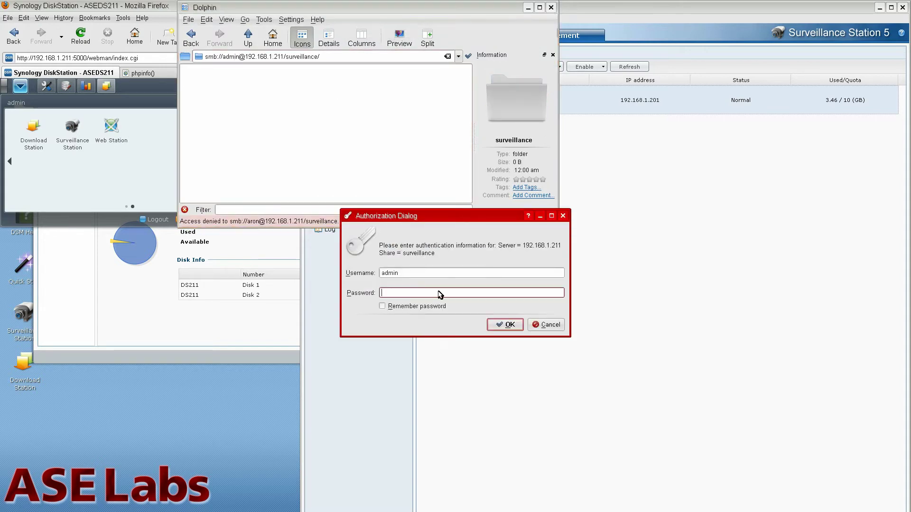
text(**********)
key(Return)
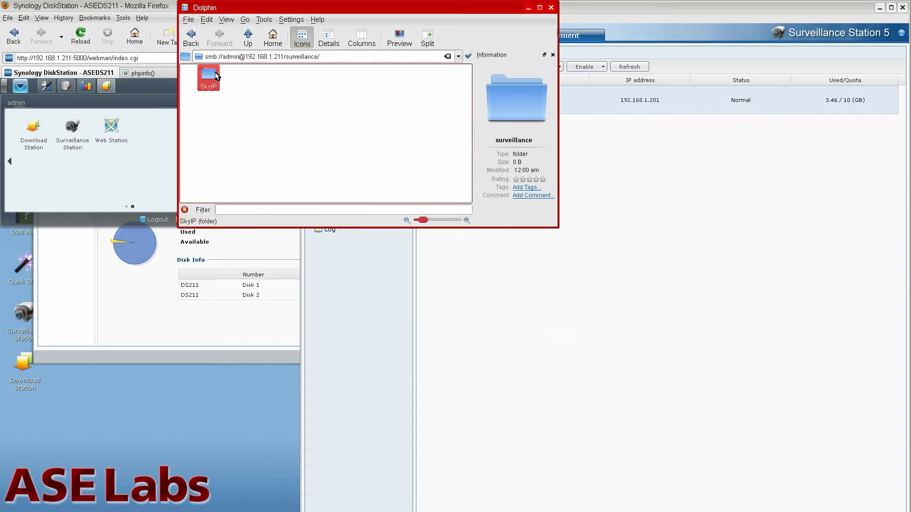
Browse the SkyIP 20101122PM recordings folder, then go back up to the NAS share root.
click(214, 76)
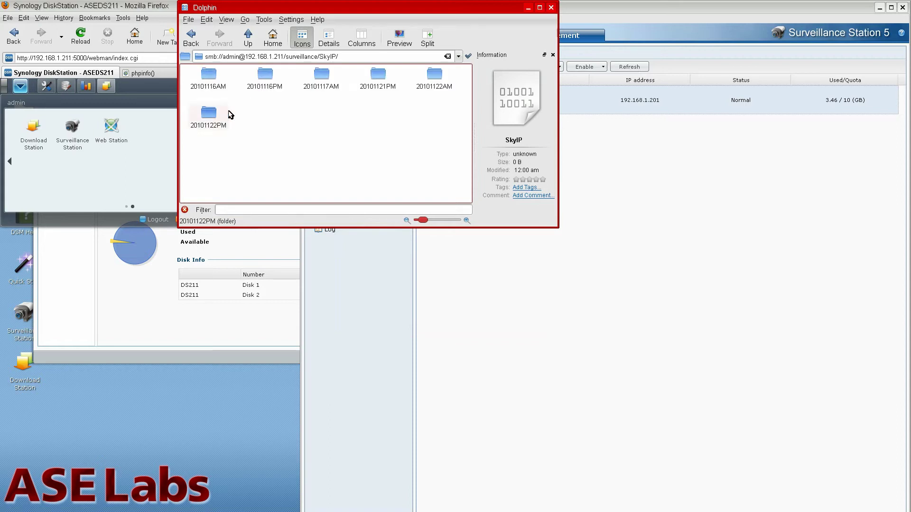
click(230, 114)
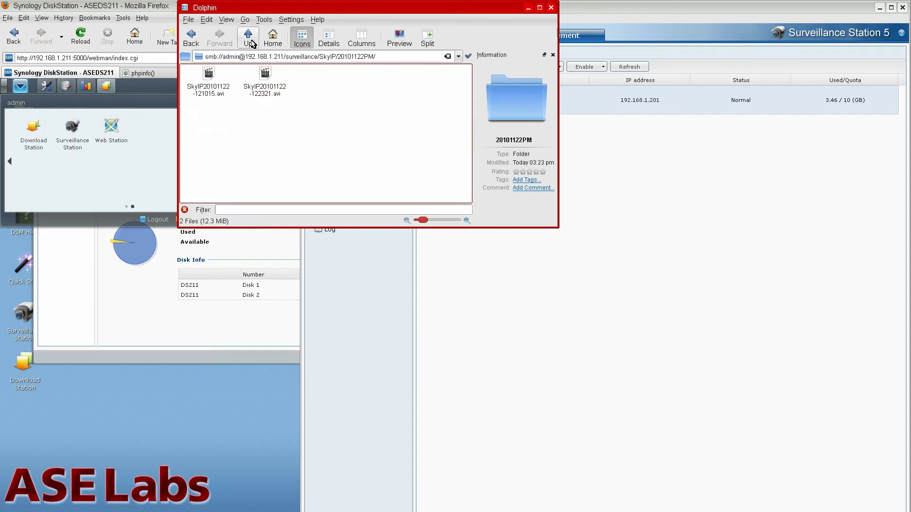
click(249, 38)
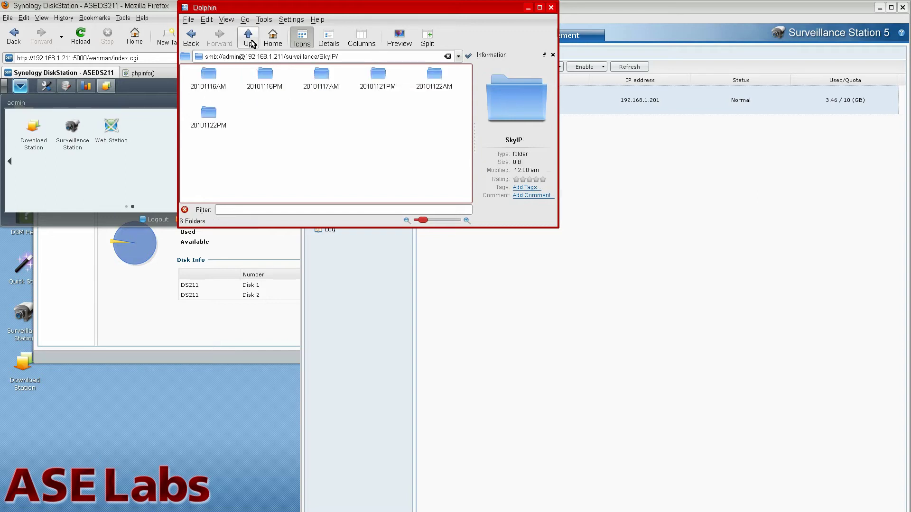
click(249, 38)
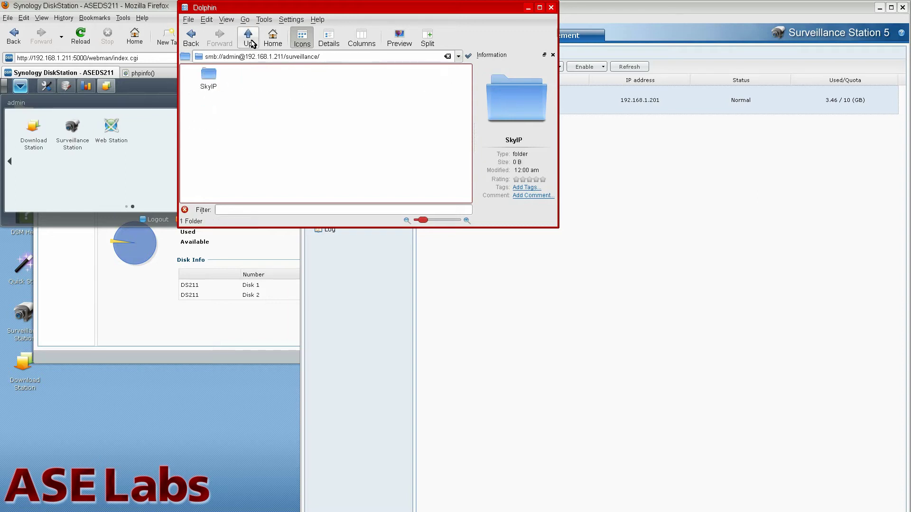
click(249, 38)
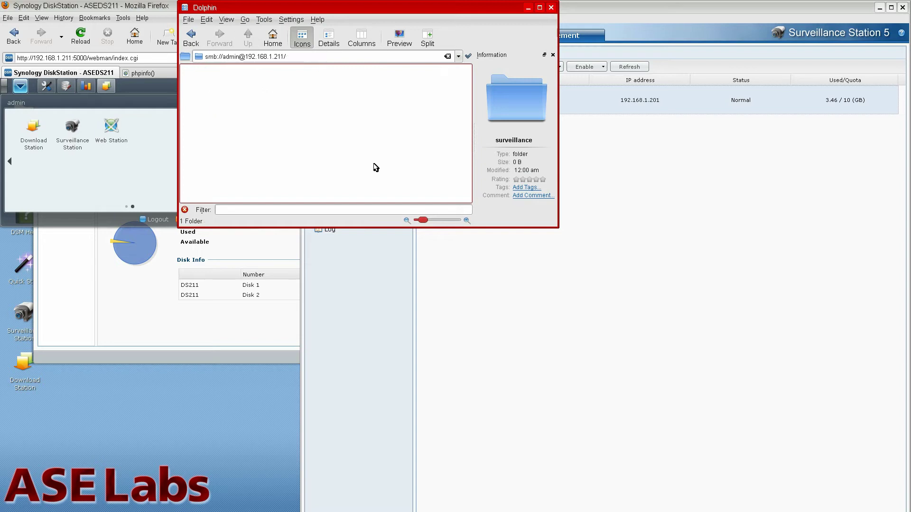
click(779, 186)
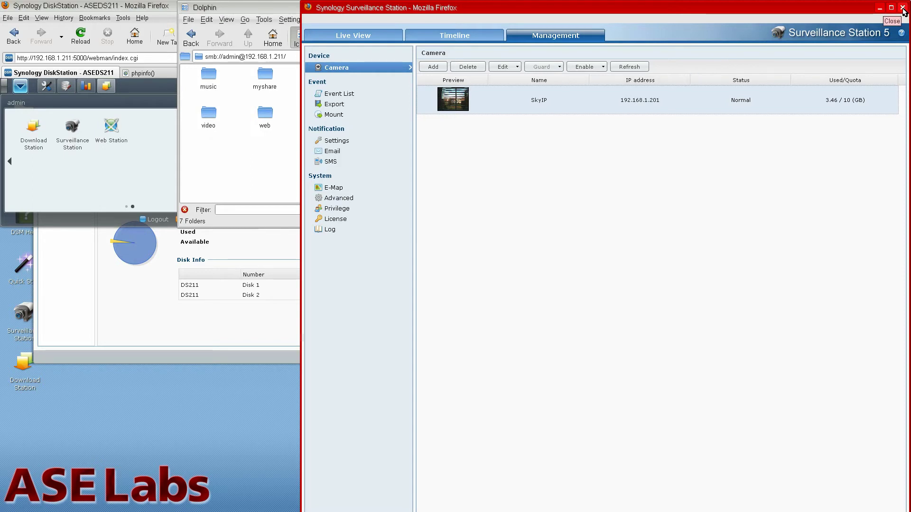
Bring the DSM desktop forward and return the Control Panel to its home page.
click(902, 9)
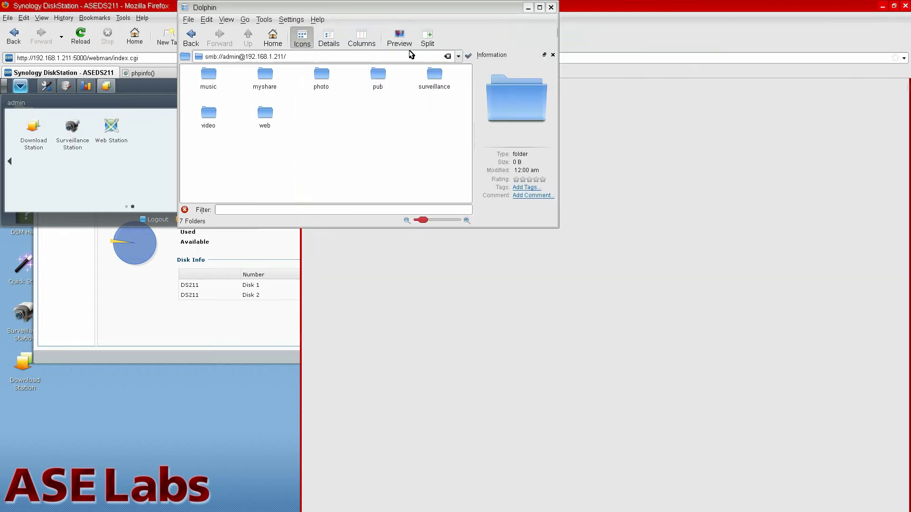
click(275, 67)
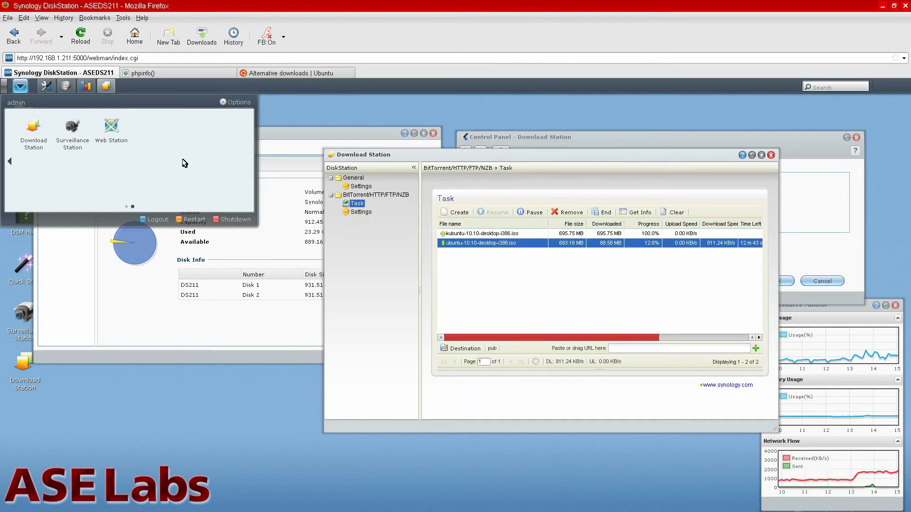
click(10, 162)
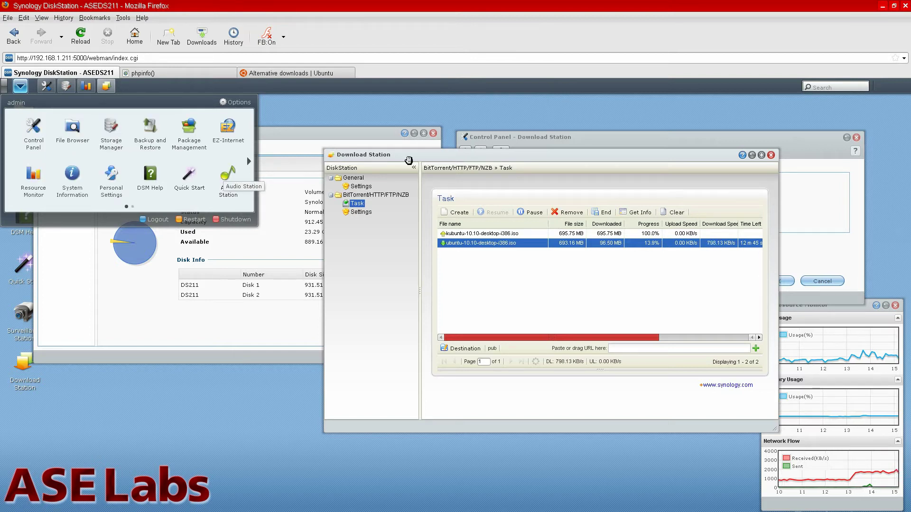
click(547, 139)
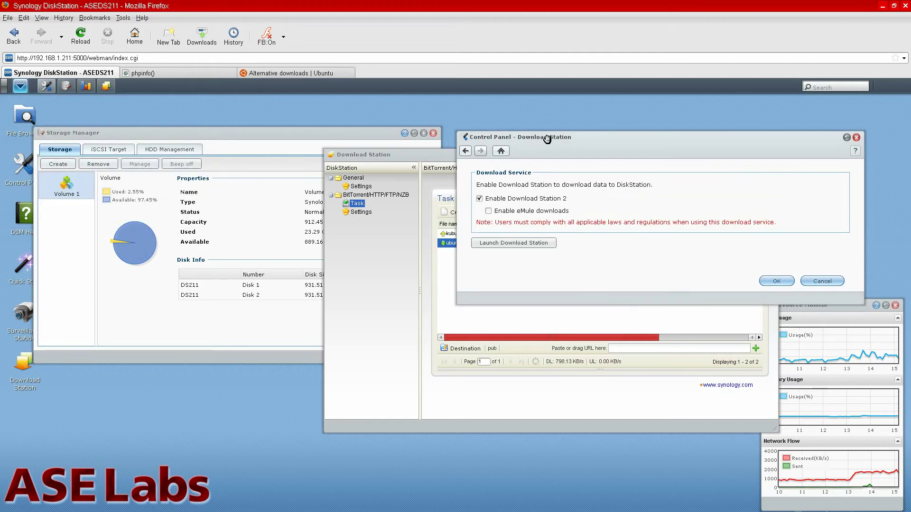
click(504, 153)
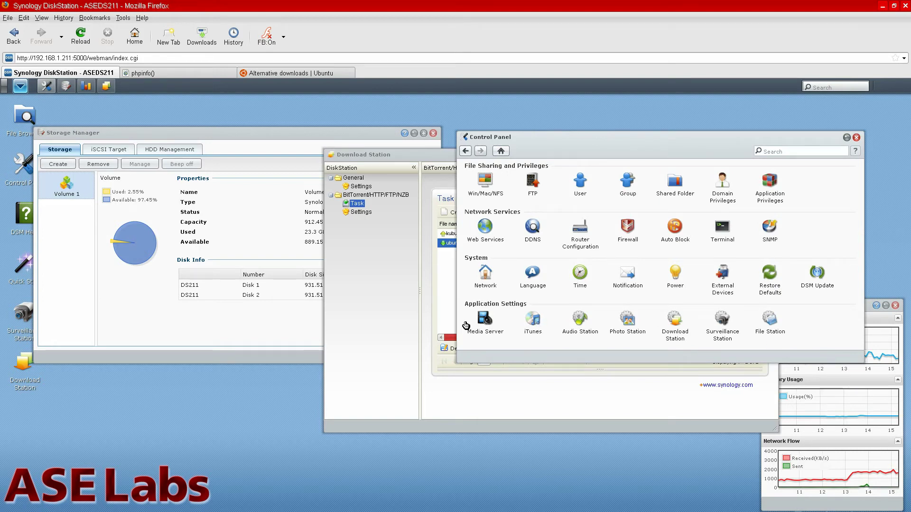
click(489, 323)
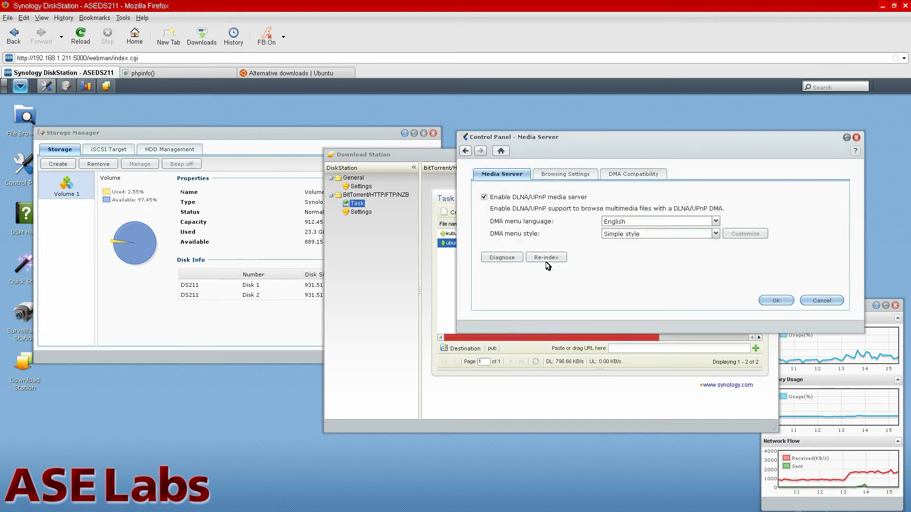
click(465, 152)
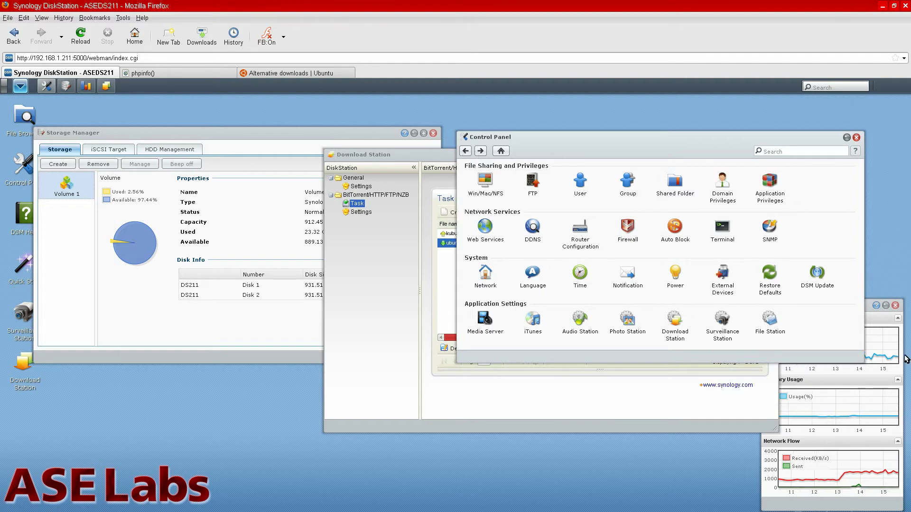
Open the Resource Monitor's CPU Usage details, then close that window.
click(868, 317)
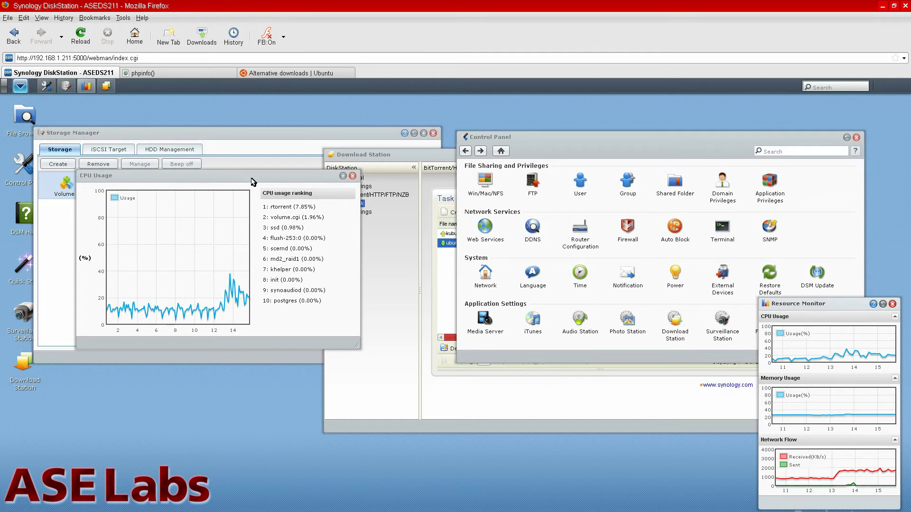
click(353, 182)
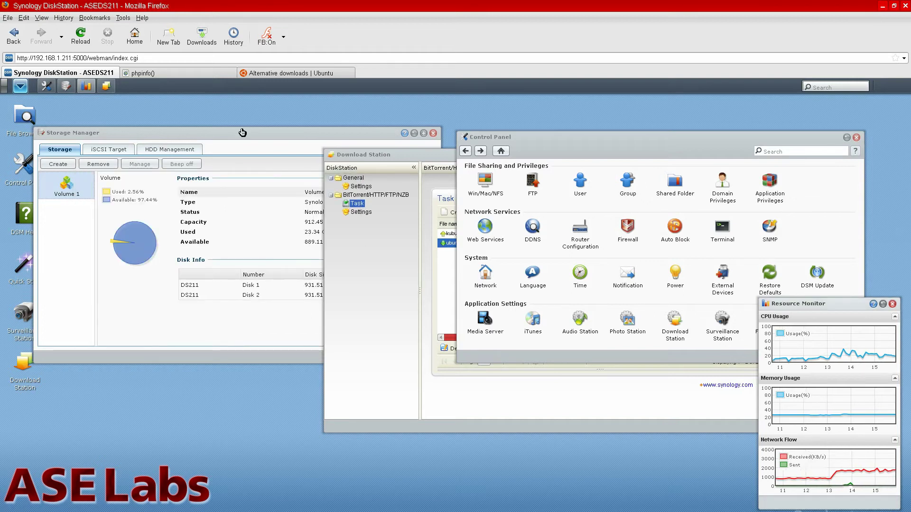
Check Storage Manager's SHR Volume 1 and disk status, then bring Control Panel forward.
click(241, 131)
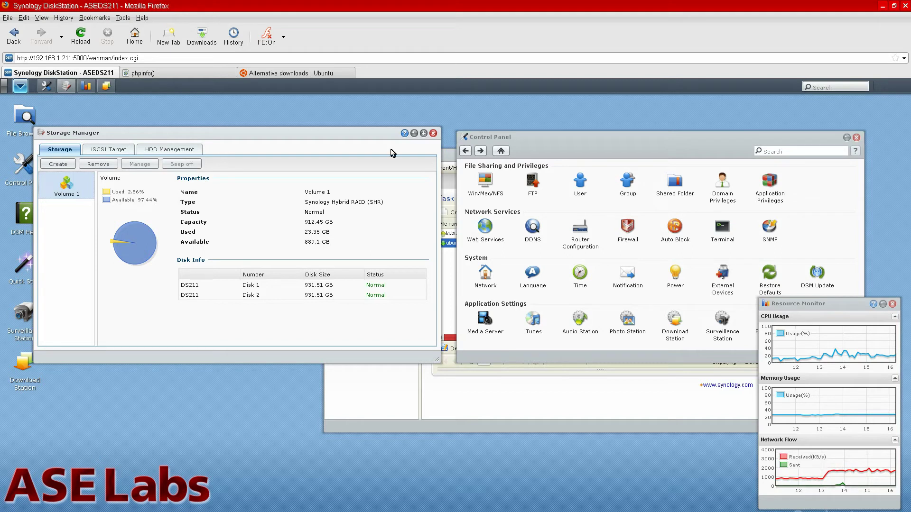
click(677, 152)
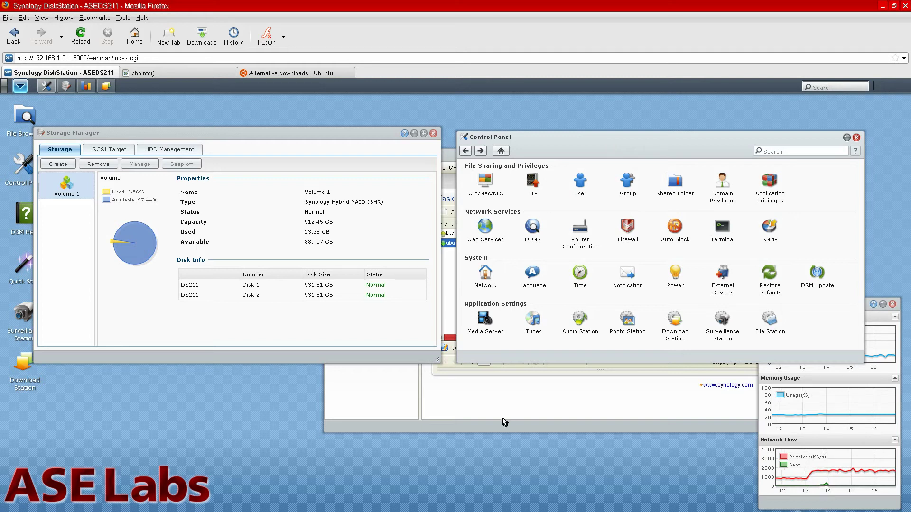
Move the Download Station window to the lower left of the DSM desktop.
click(453, 154)
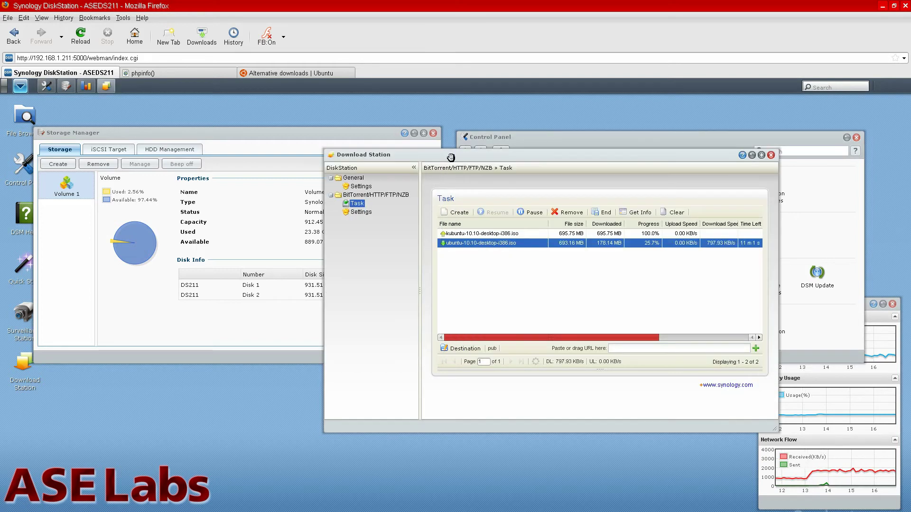
drag(326, 190, 307, 222)
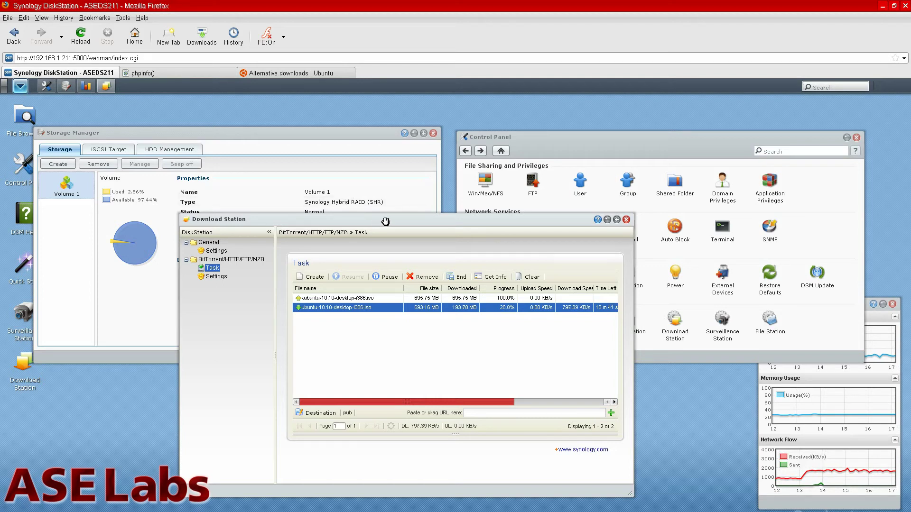
click(721, 156)
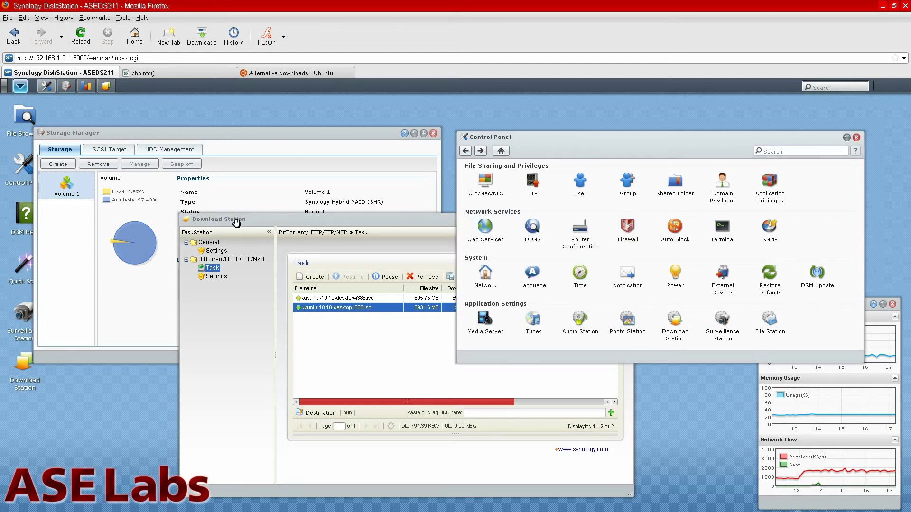
drag(237, 222, 145, 239)
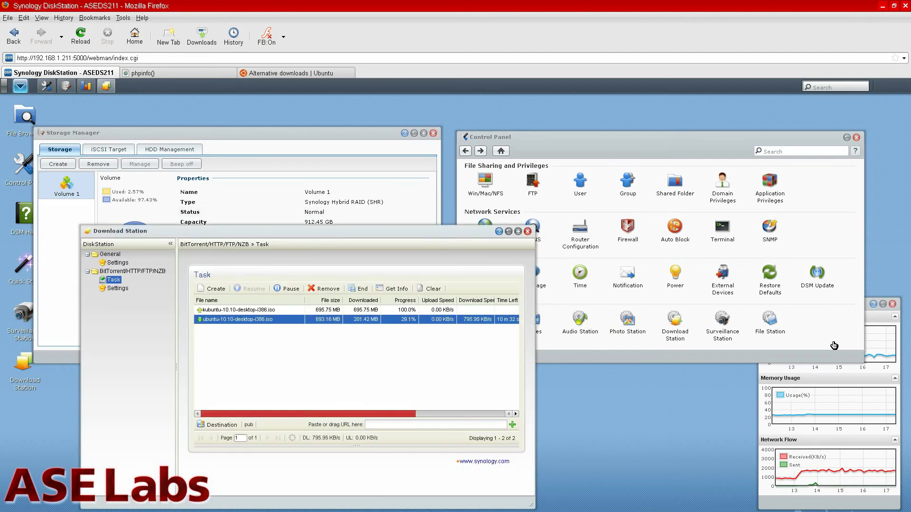